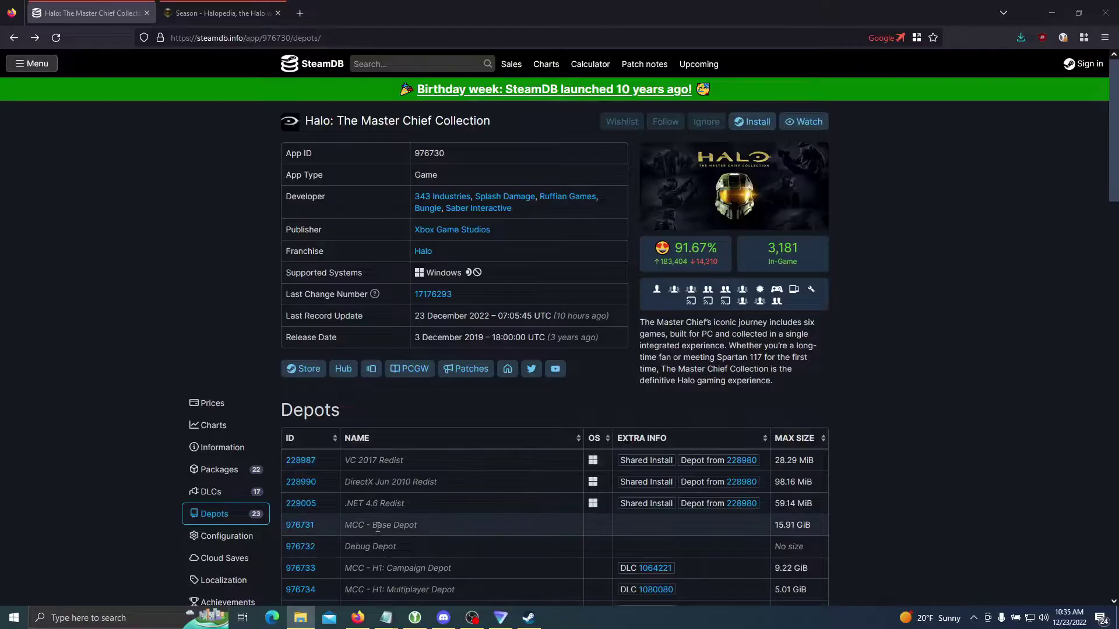
Step: Open the manifest list of MCC - Base Depot (976731) and highlight the 30 November 2021 manifest ID
scroll(376, 520, down, 1)
scroll(372, 519, down, 1)
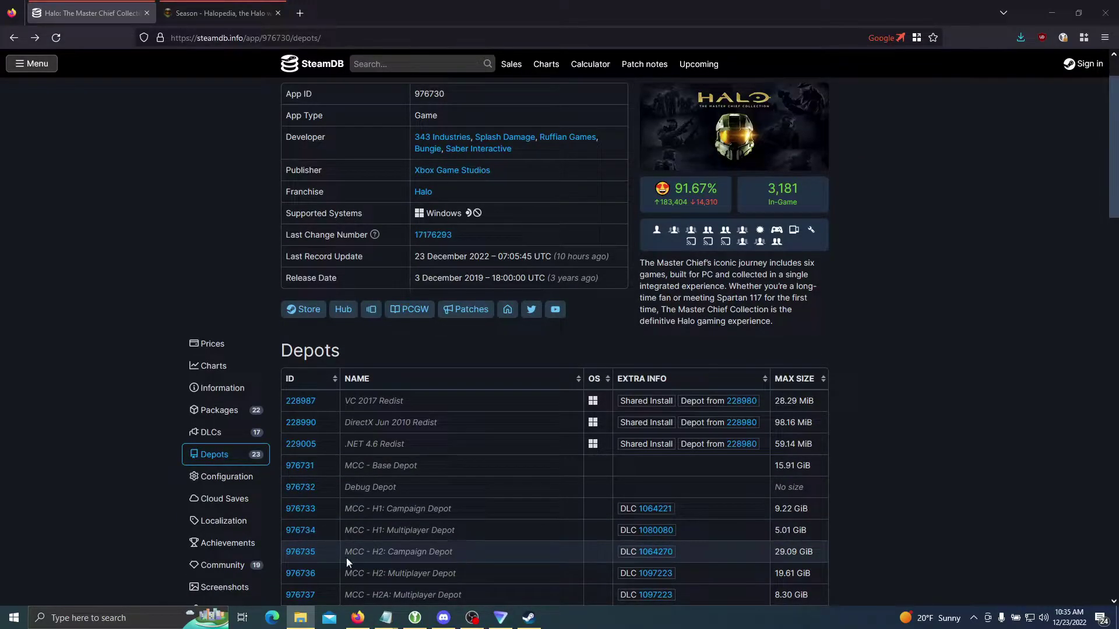
click(306, 470)
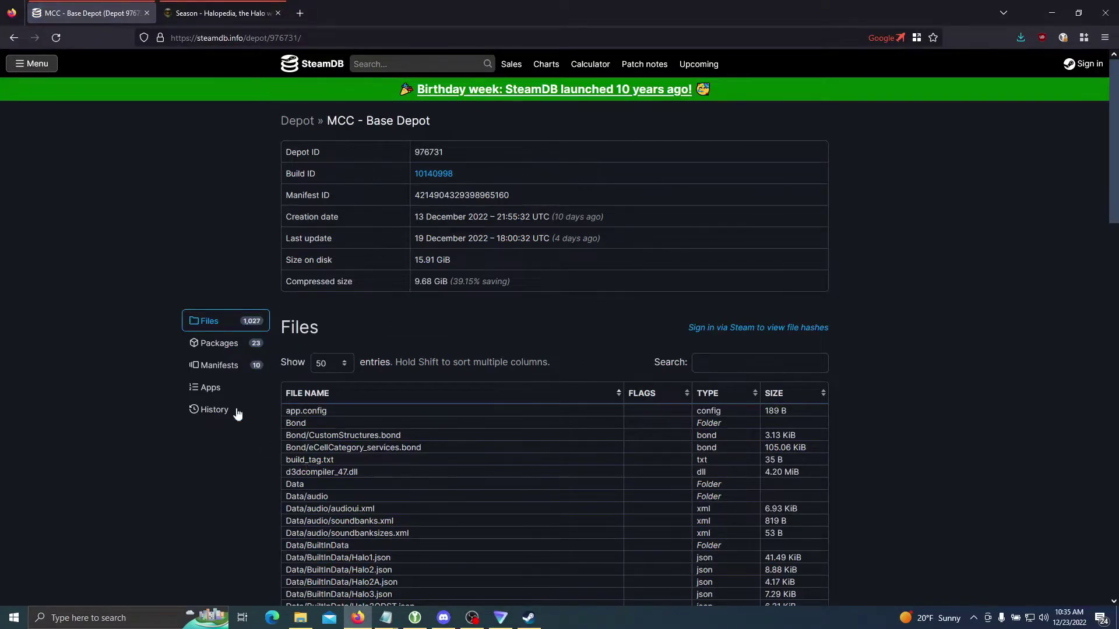
click(229, 371)
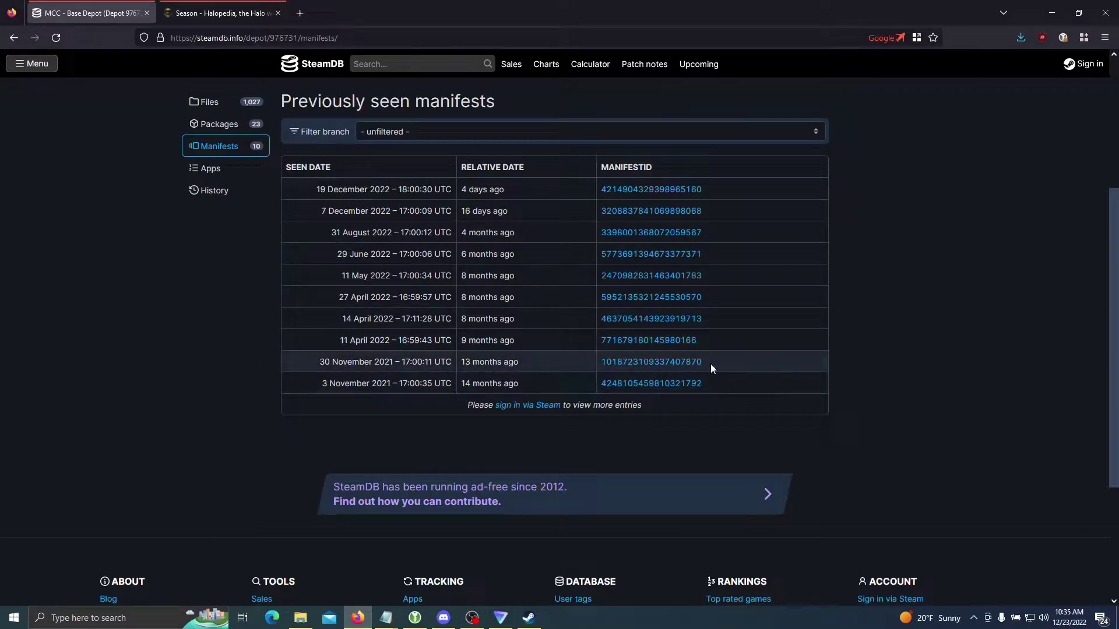
drag(706, 365, 603, 366)
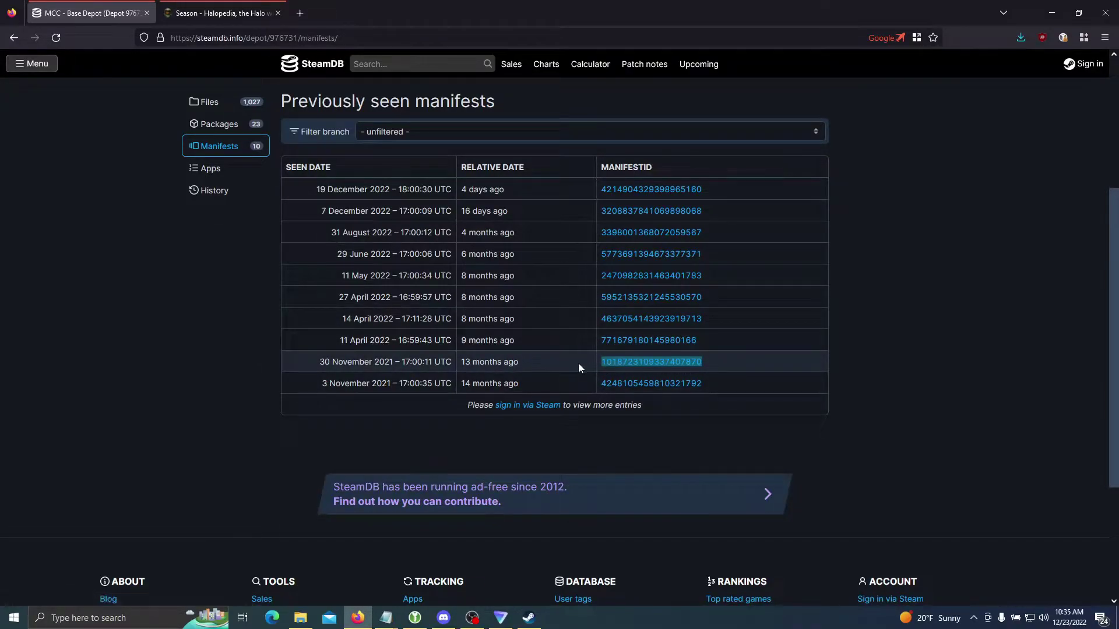
Step: Compare the Series 8: Mythic start date on the Halopedia Season page with the depot's 30 November 2021 manifest date
click(230, 8)
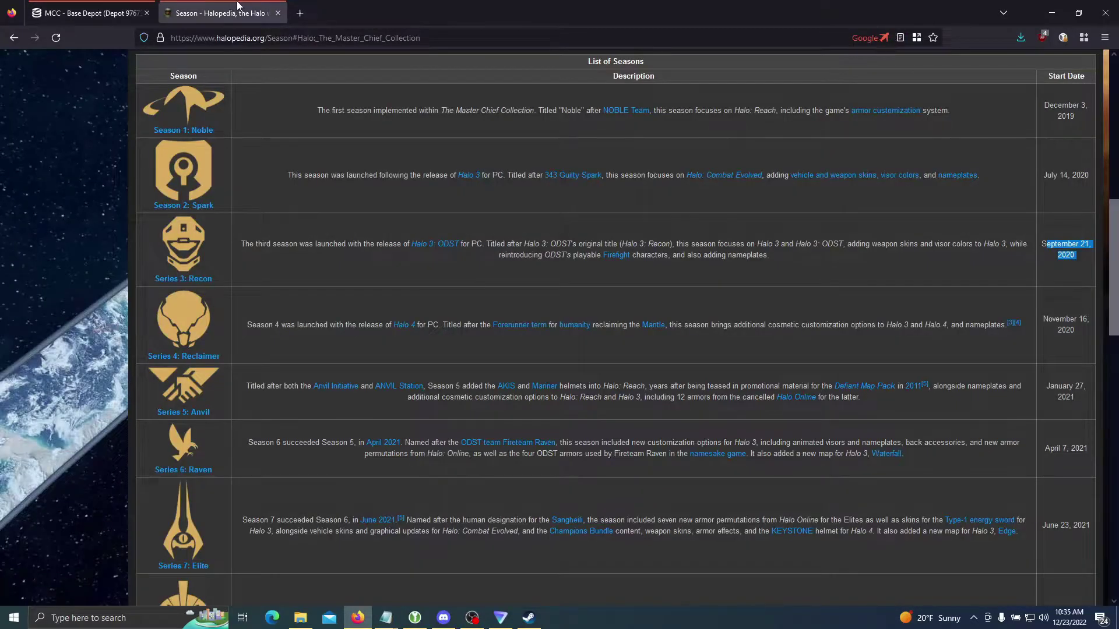
scroll(564, 390, down, 3)
scroll(564, 390, up, 1)
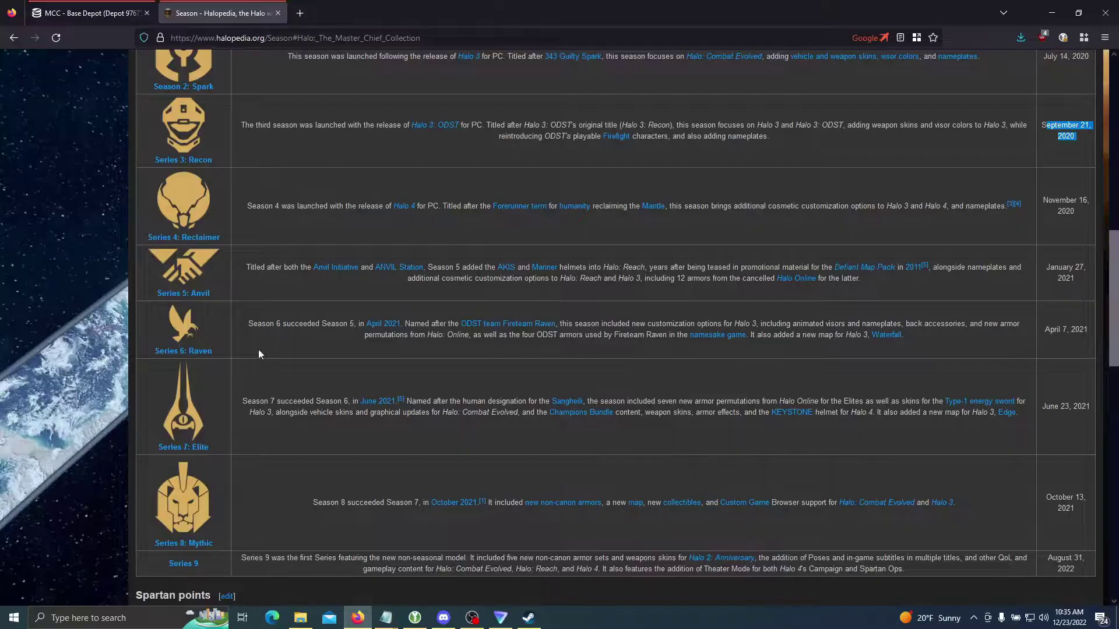
drag(1077, 509, 1029, 494)
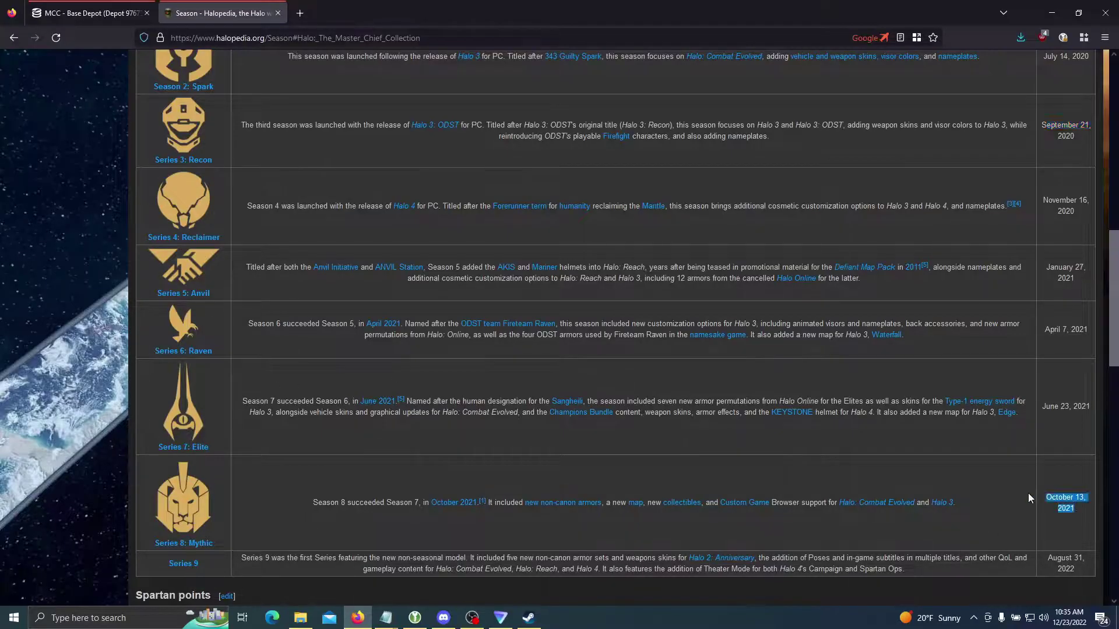
click(1080, 453)
click(87, 13)
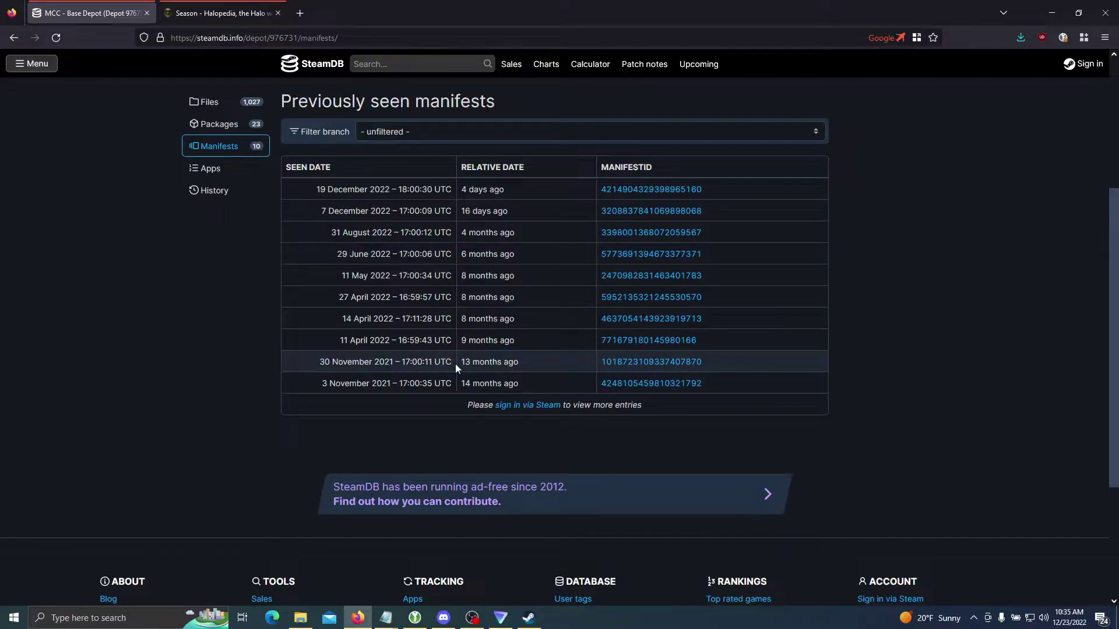
drag(456, 363, 319, 365)
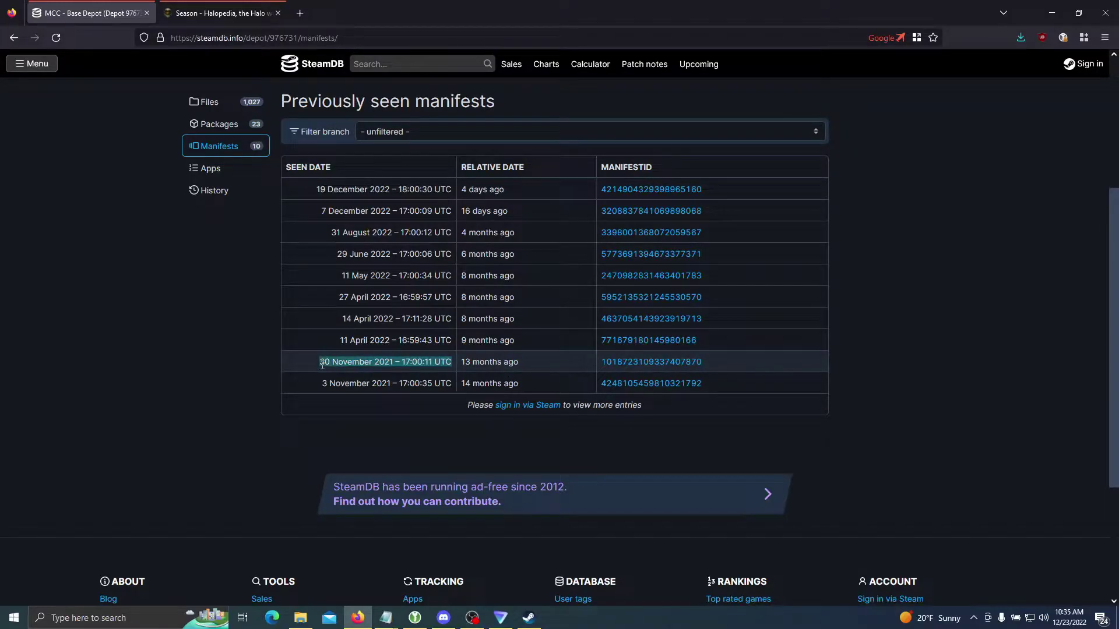
click(379, 403)
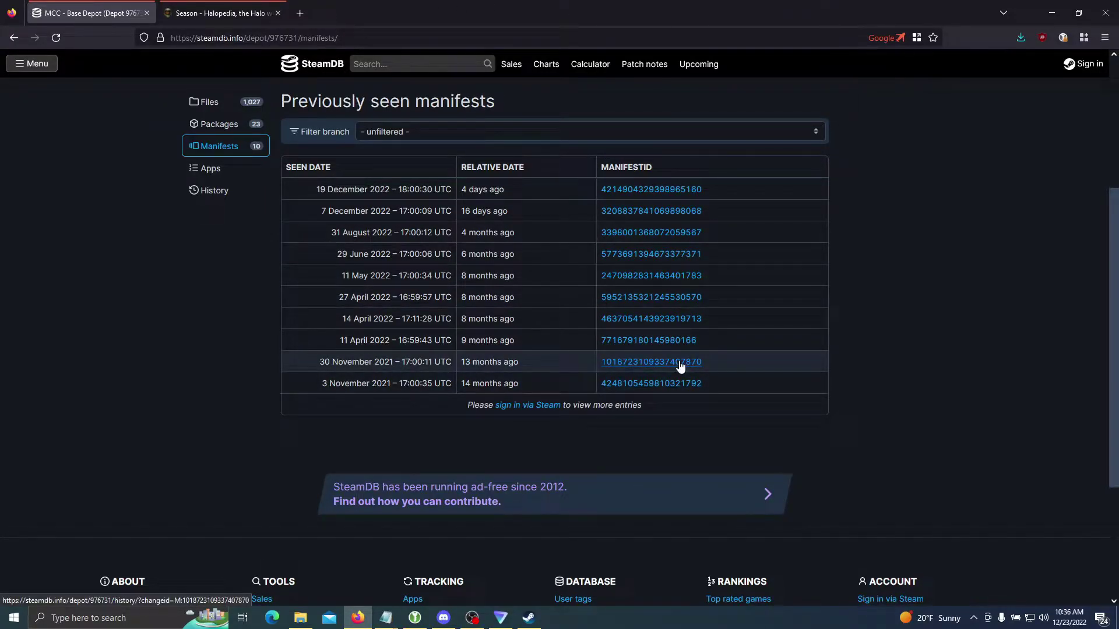
click(151, 619)
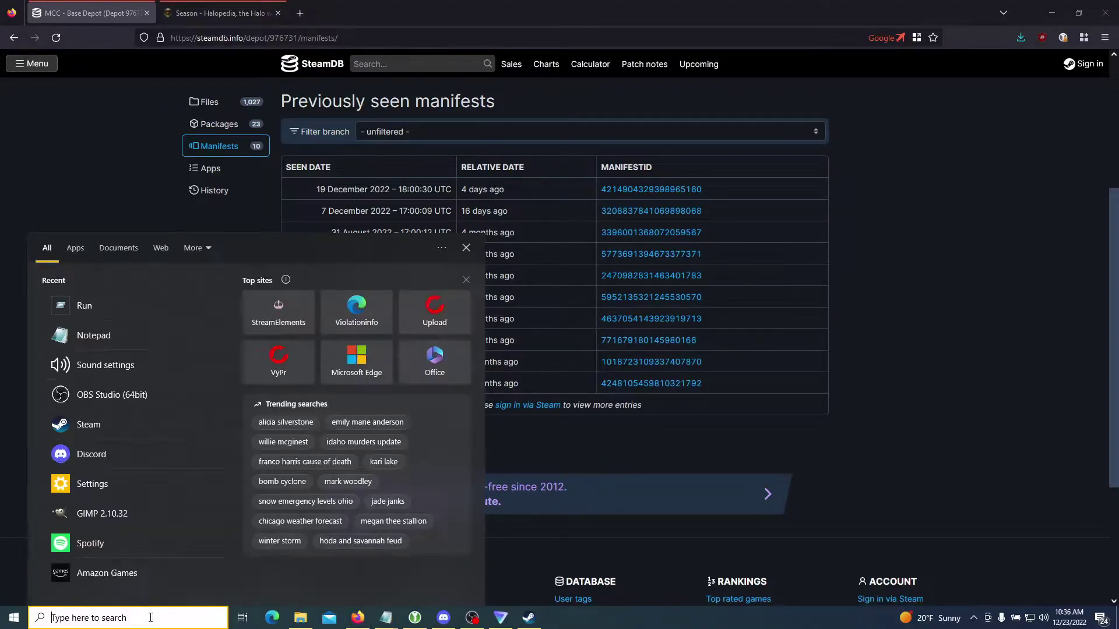
text(run)
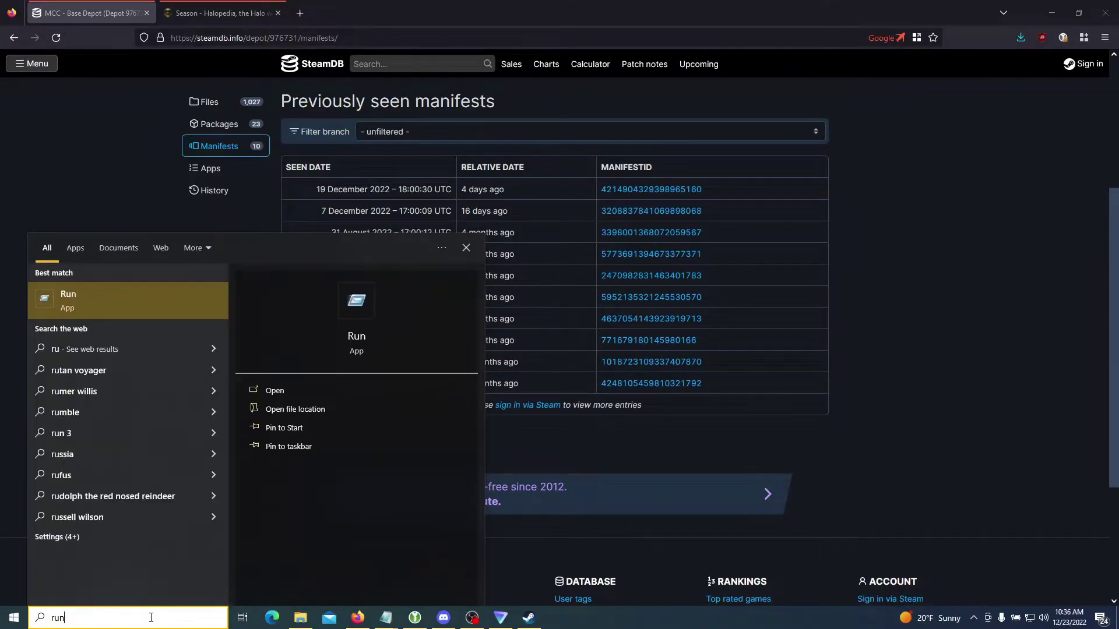
key(Return)
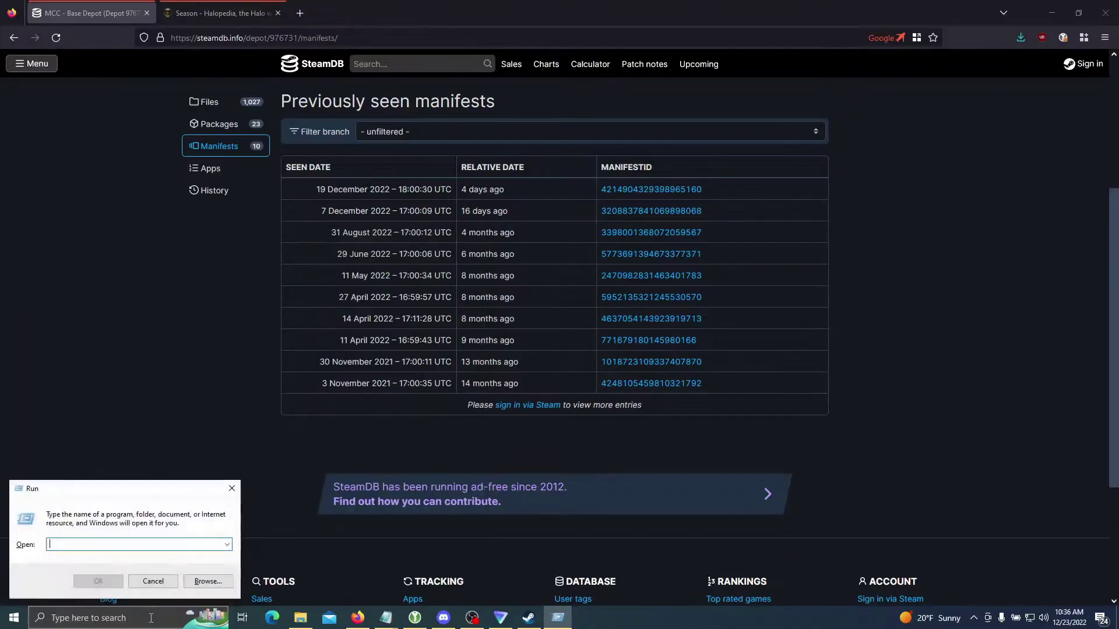
click(231, 488)
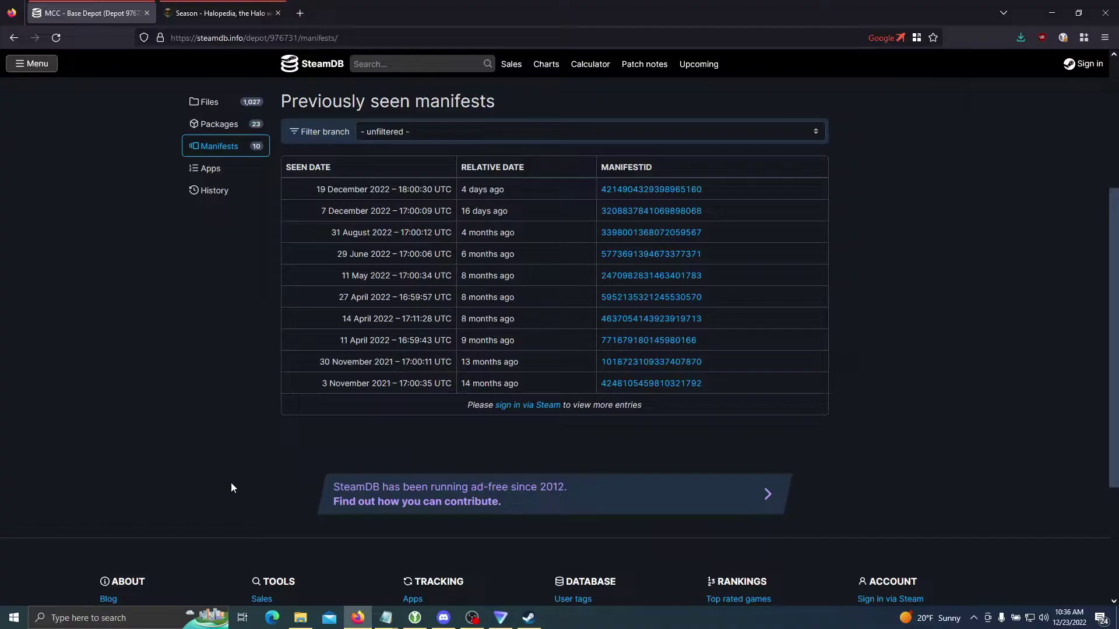
Step: Enter steam://open/console in the Run dialog, dismiss the dialog, and briefly view the Steam console
key(super+r)
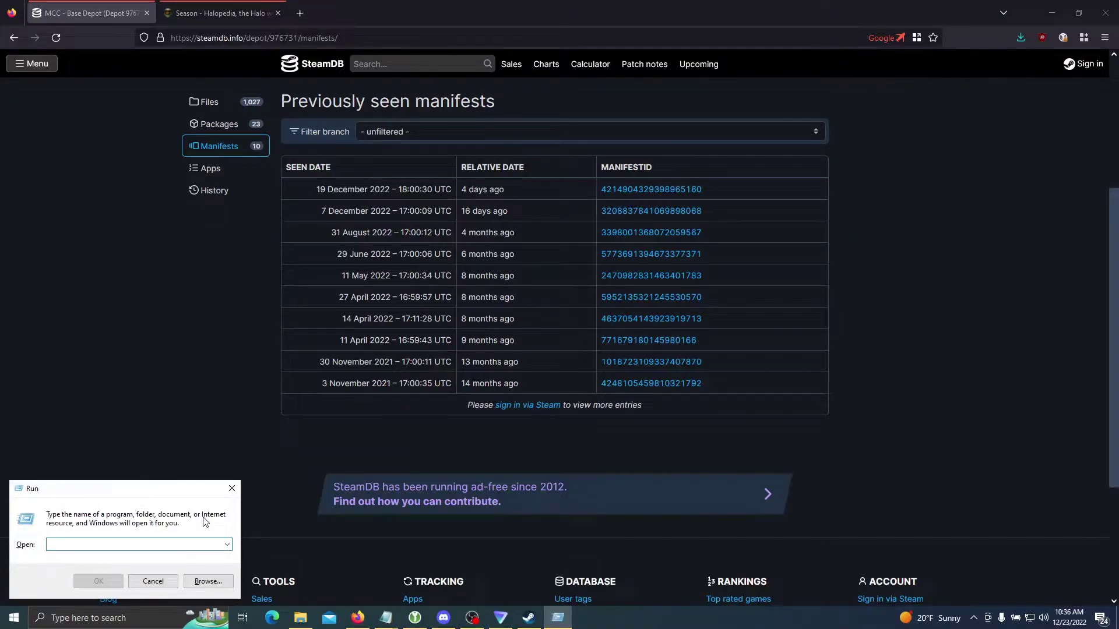
text(ste)
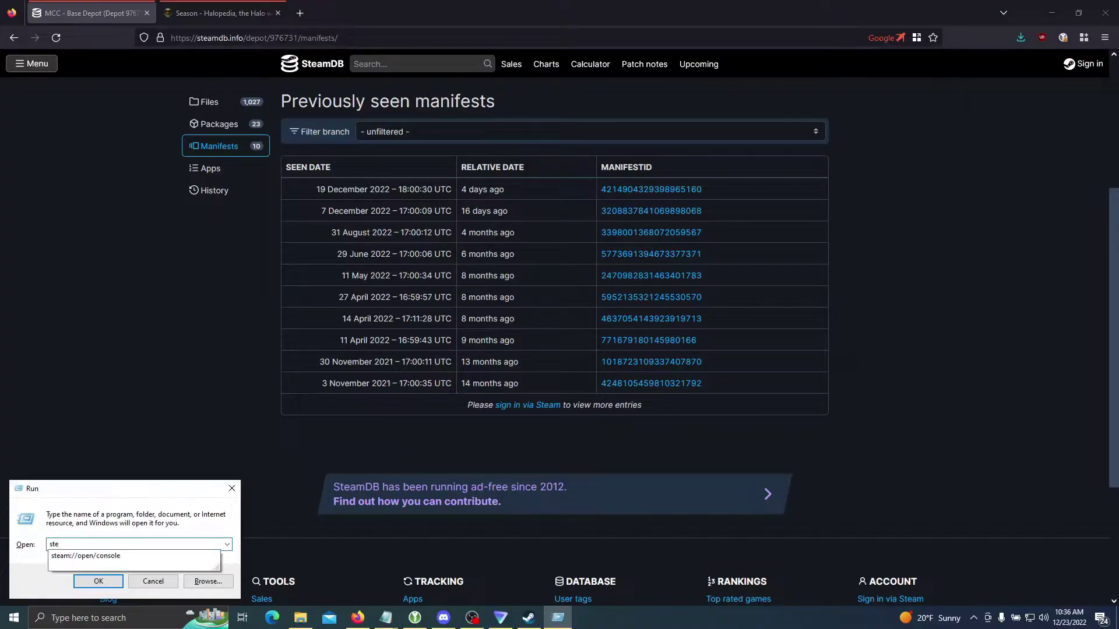
click(133, 556)
click(237, 487)
click(528, 616)
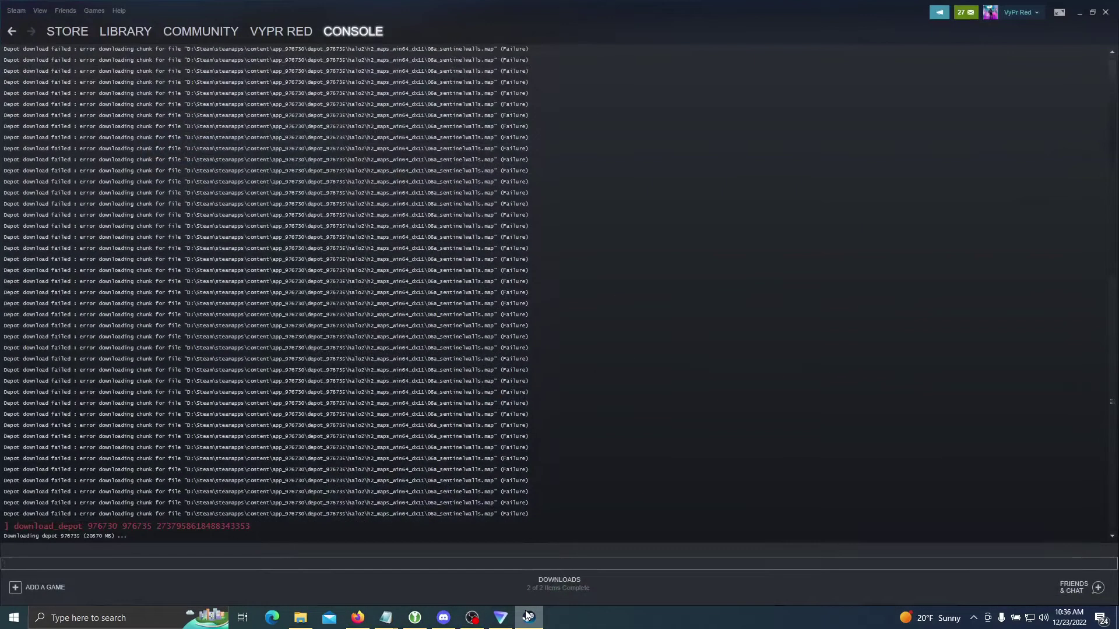
click(528, 616)
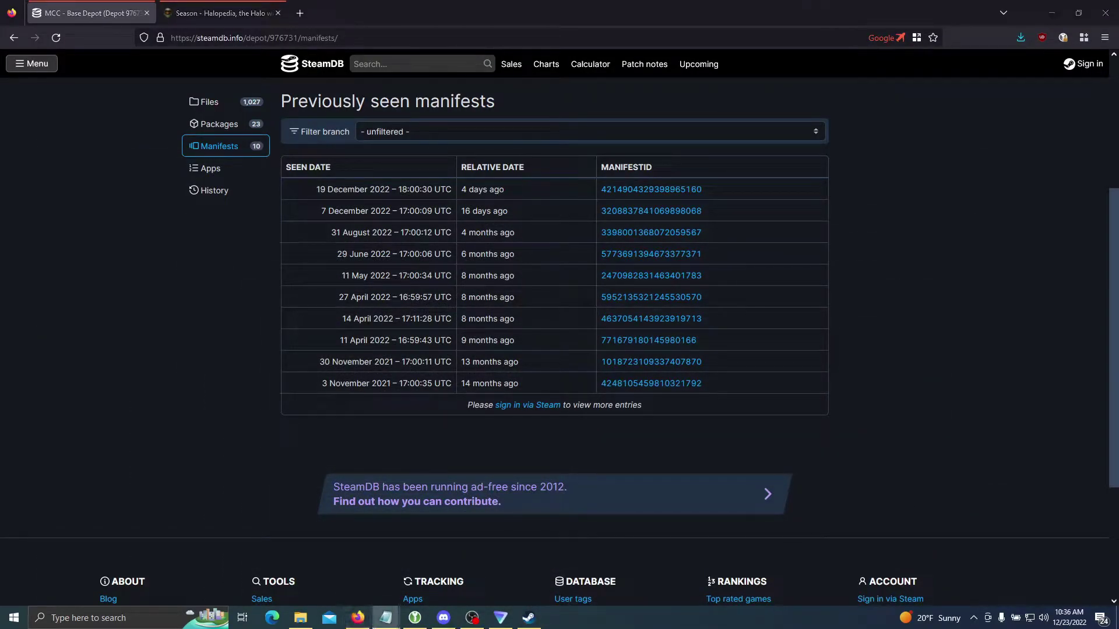
Step: Bring up the Notepad notes and highlight the three console launch commands, from steam steam://open/console to steam -console
click(386, 617)
drag(949, 192, 438, 228)
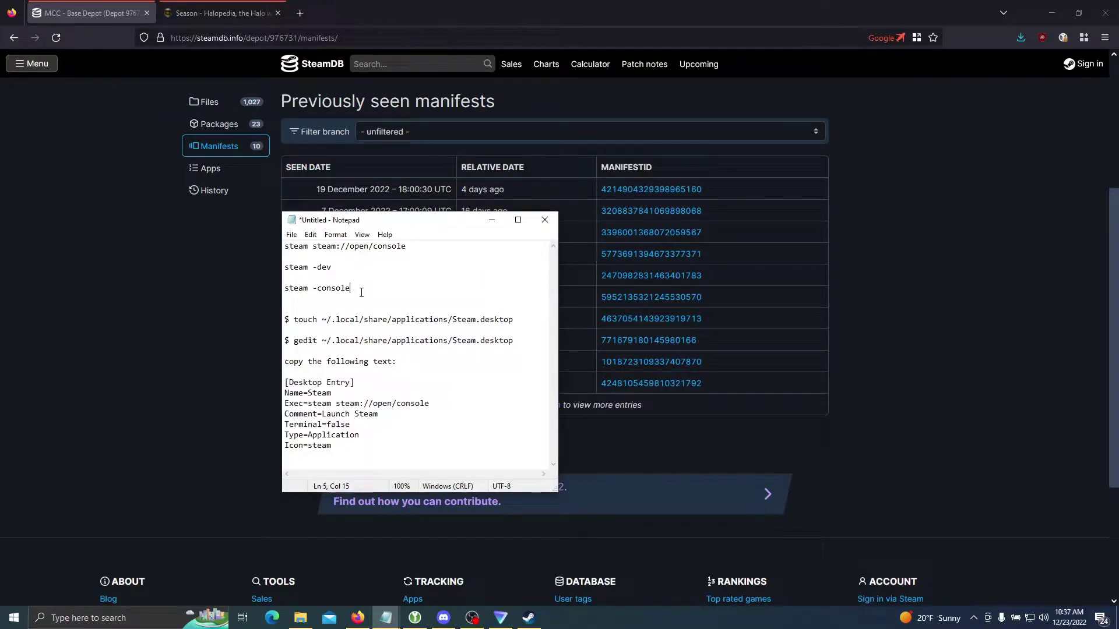
key(shift+Home)
key(shift+Up)
key(shift+Up)
key(shift+Up)
key(shift+Up)
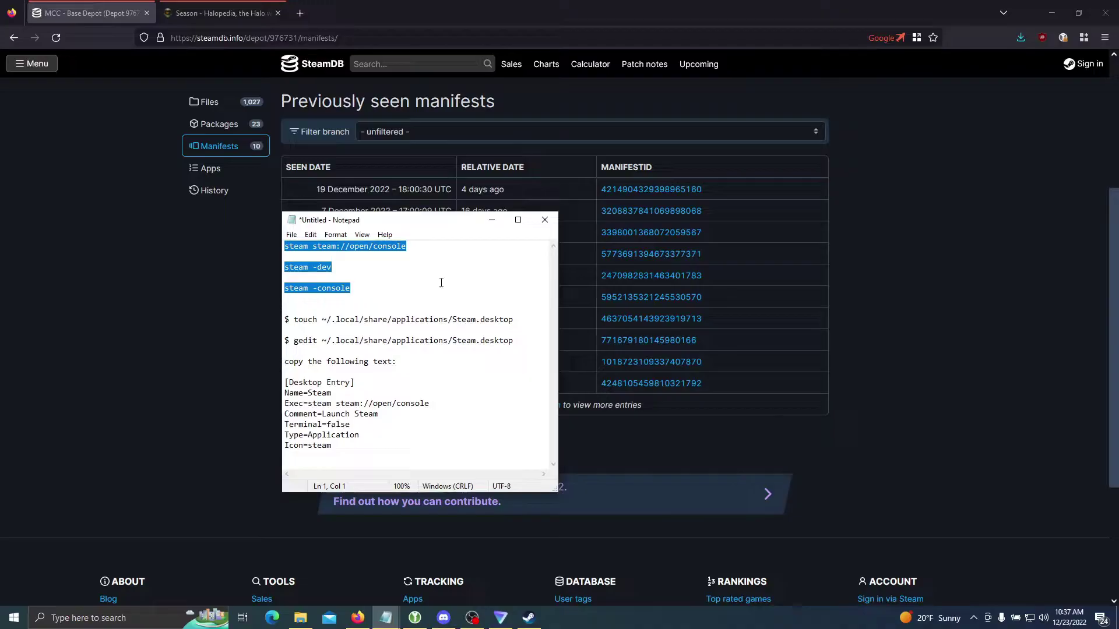
Step: Review the Steam.desktop gedit command and the [Desktop Entry] text in the notes, and return to the SteamDB manifest list
drag(374, 454, 256, 388)
click(422, 369)
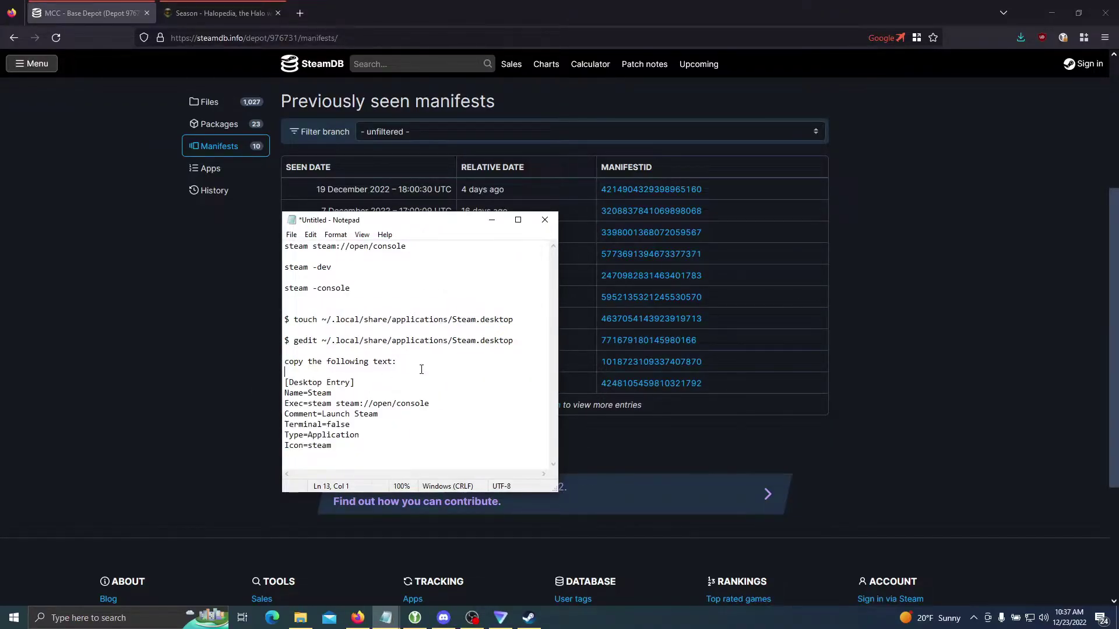
drag(517, 342, 318, 343)
click(411, 340)
drag(338, 447, 275, 387)
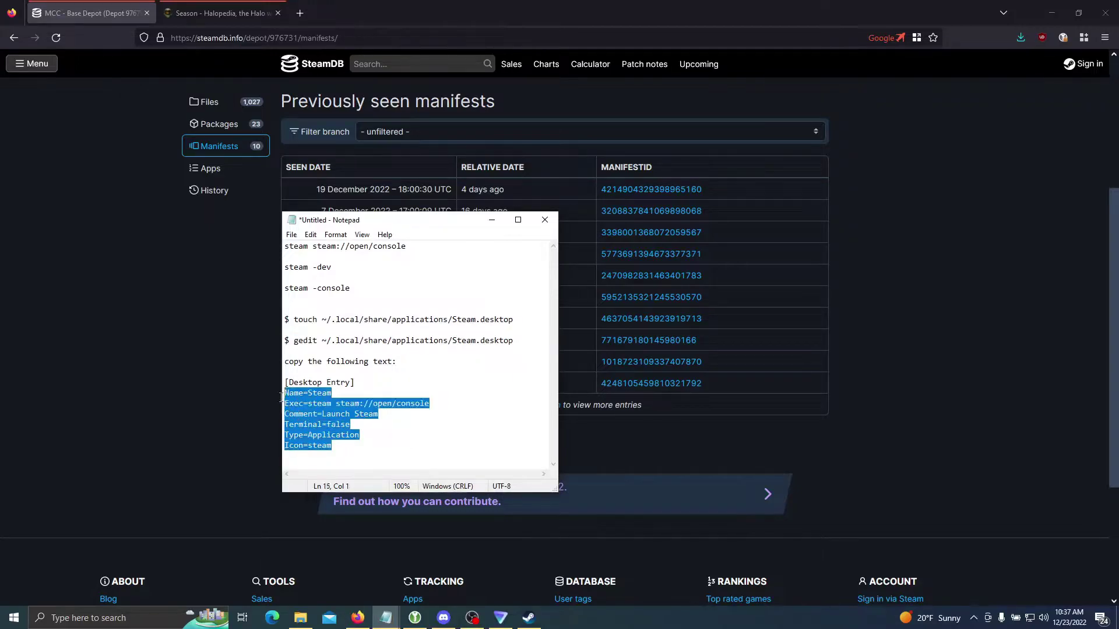
click(488, 396)
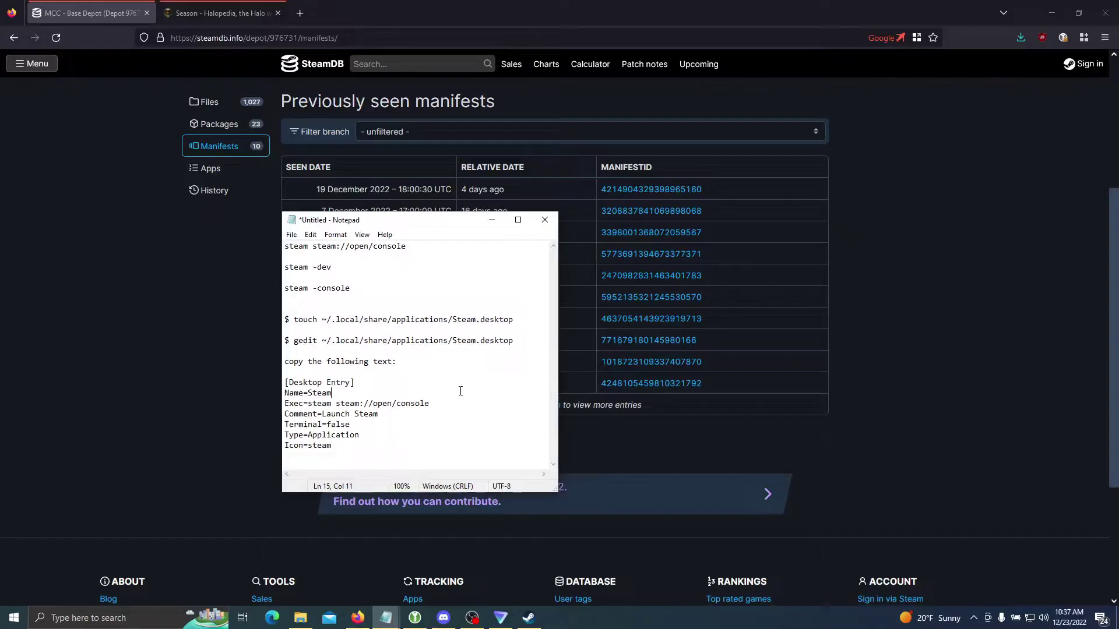
drag(430, 222, 672, 208)
click(732, 208)
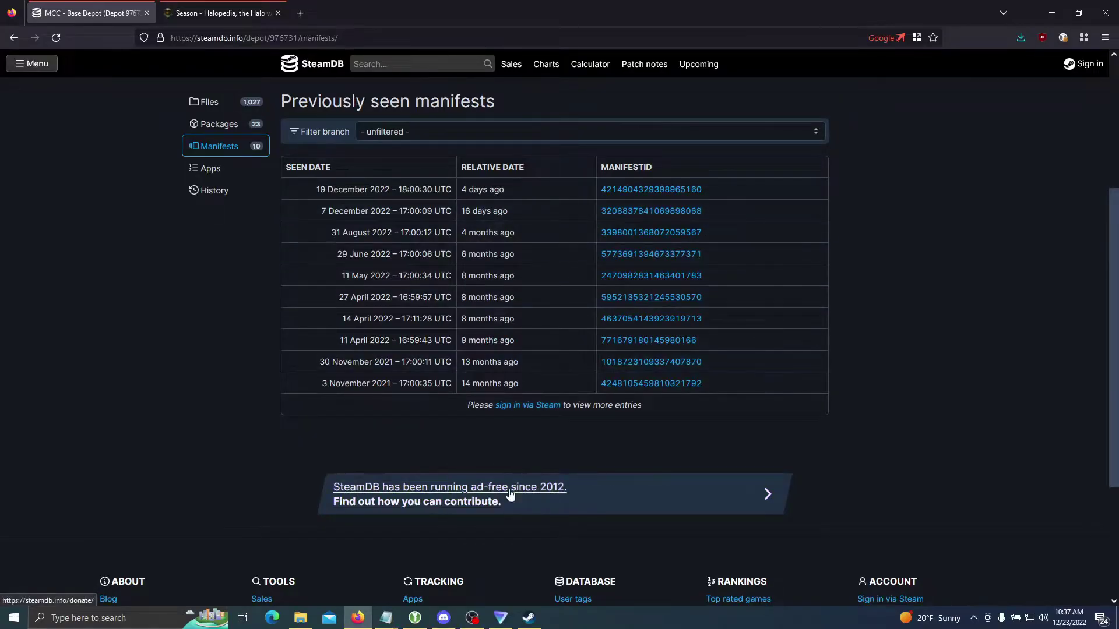
Step: Switch to the Steam console and begin the command download_depot 976730 without running it
click(531, 619)
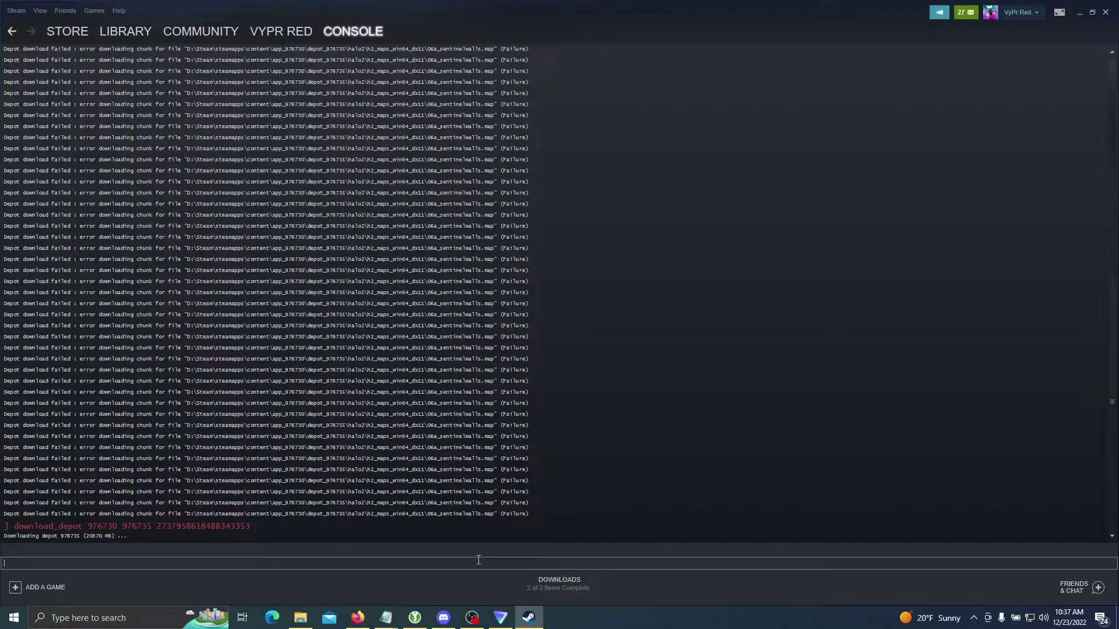
text(down)
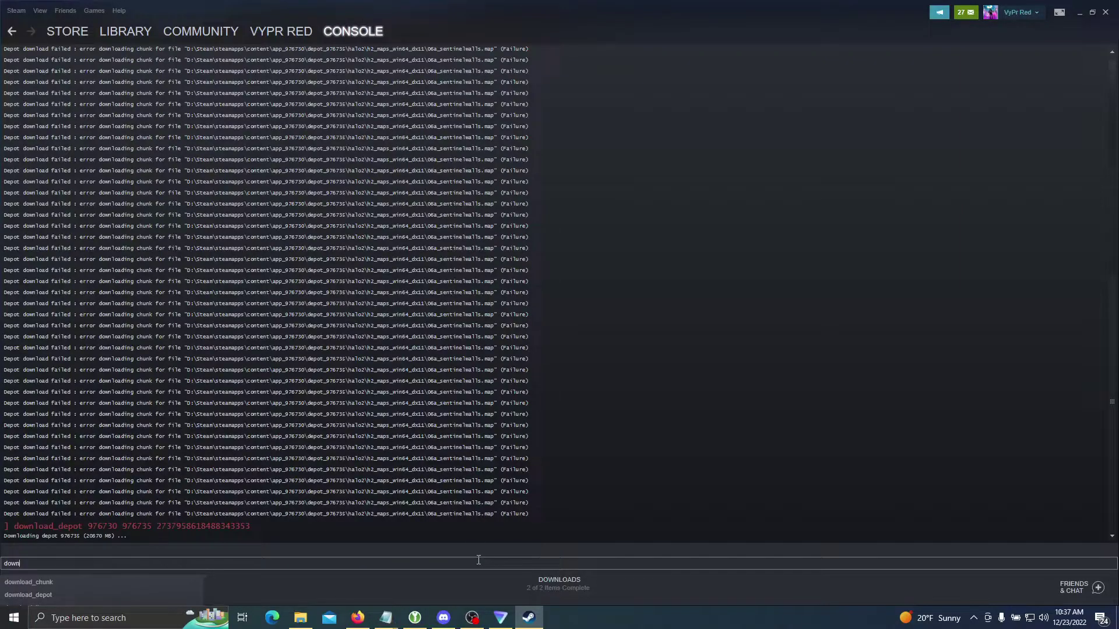
click(21, 597)
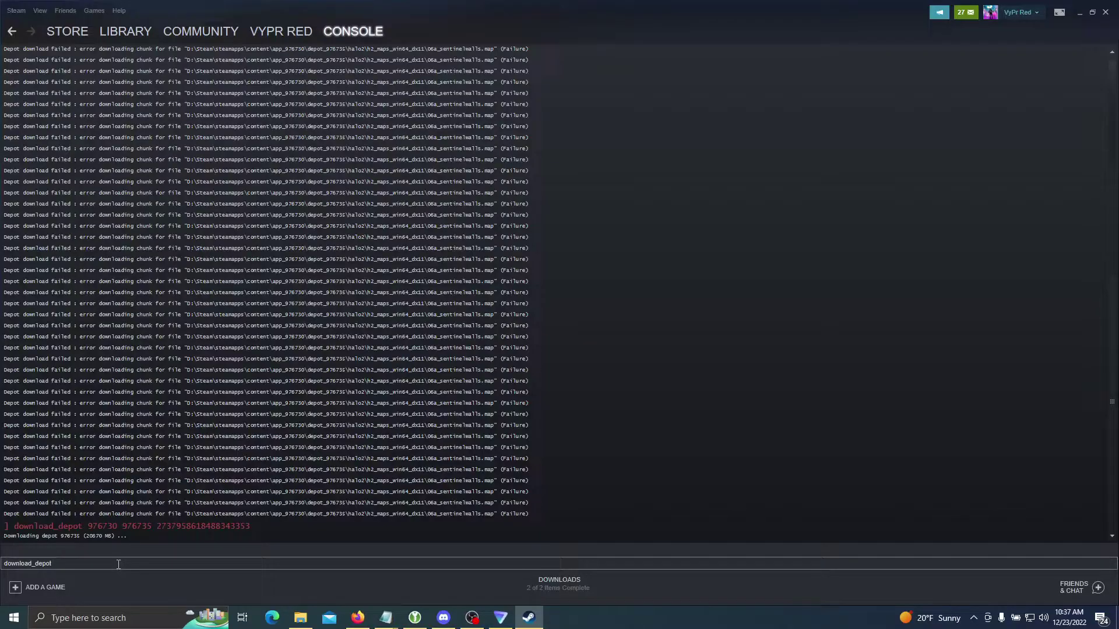
text(976730)
Step: Look up the MCC - Base Depot ID on SteamDB and append 976731 to the download_depot command in the Steam console
click(368, 622)
scroll(364, 481, up, 5)
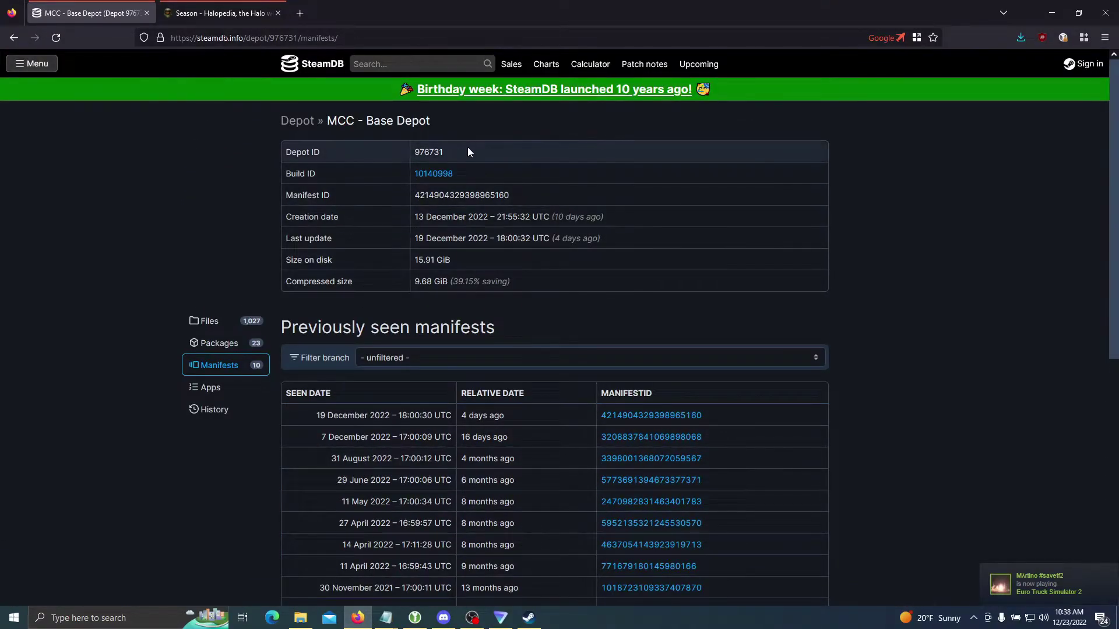
drag(445, 153, 407, 155)
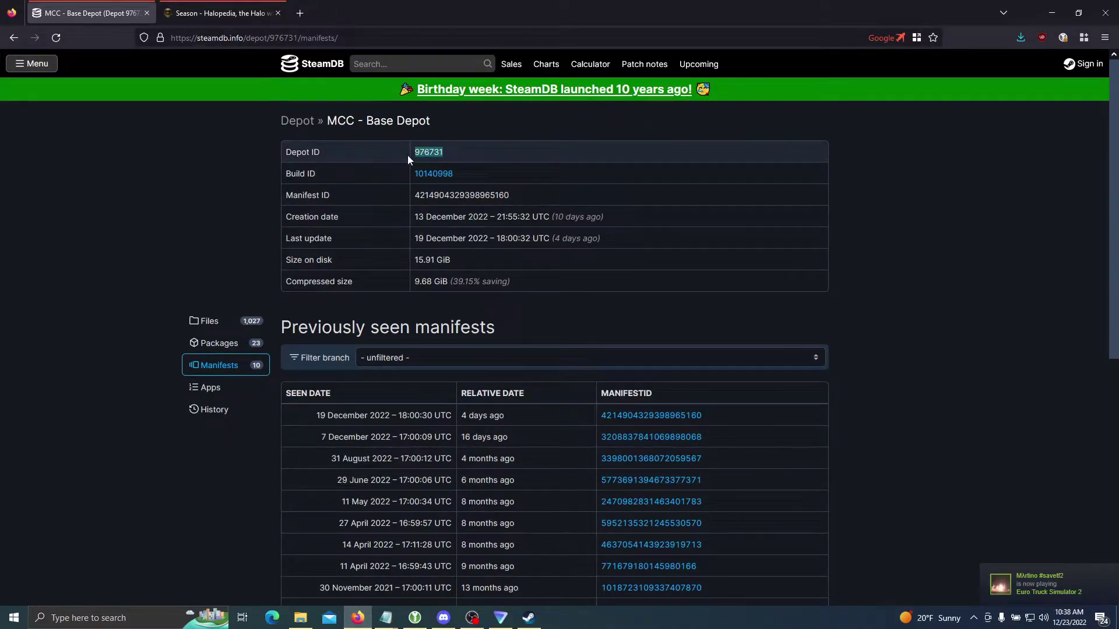
click(15, 38)
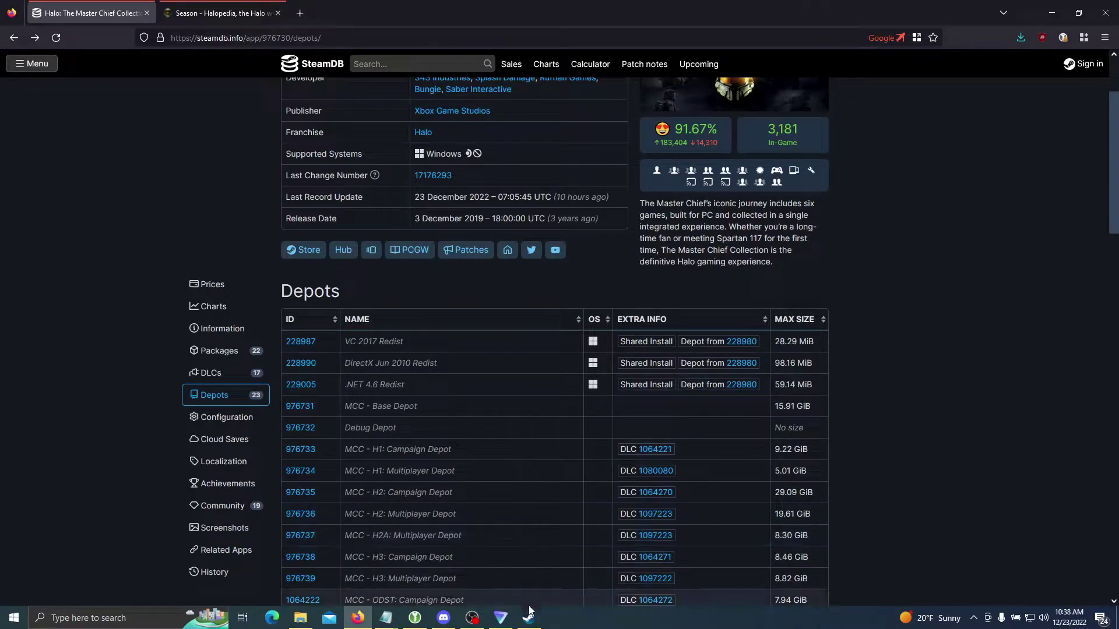
click(300, 406)
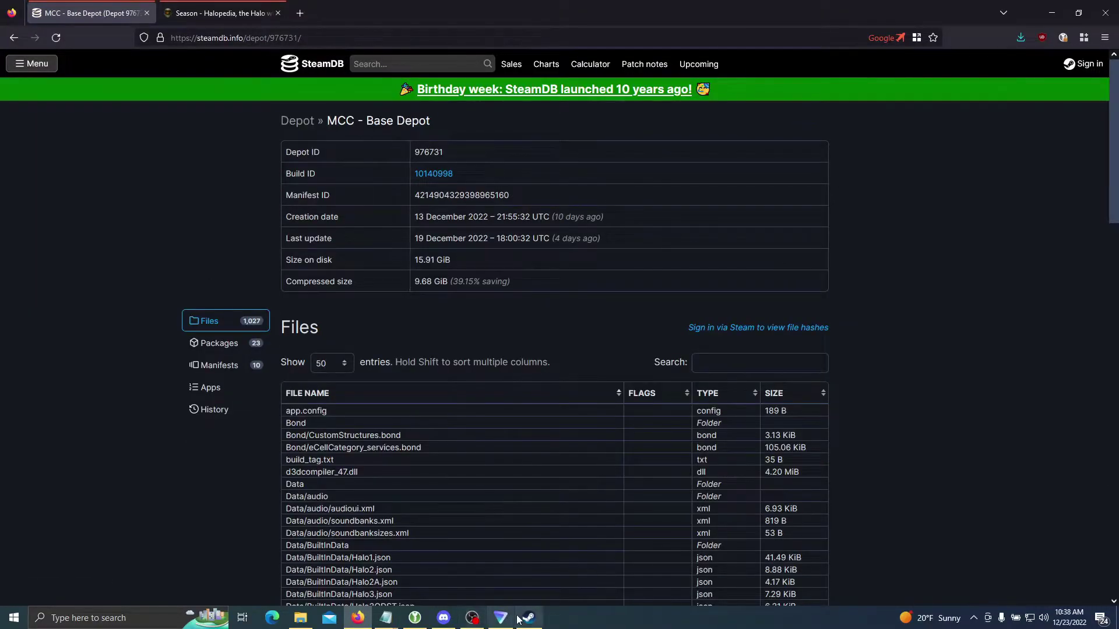
click(528, 618)
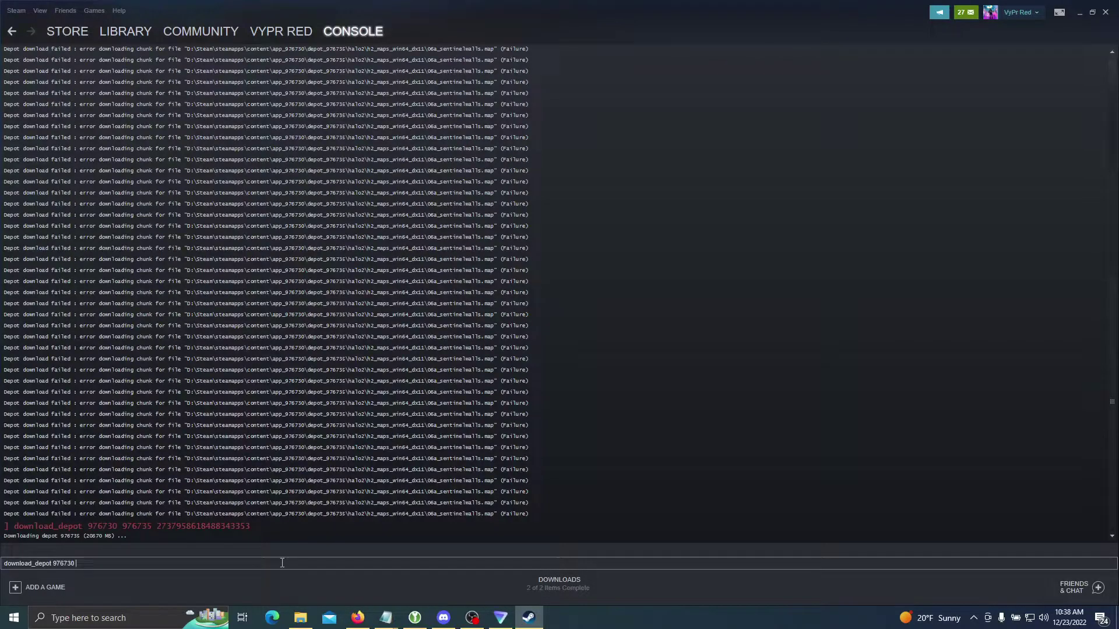
text(76731)
click(357, 618)
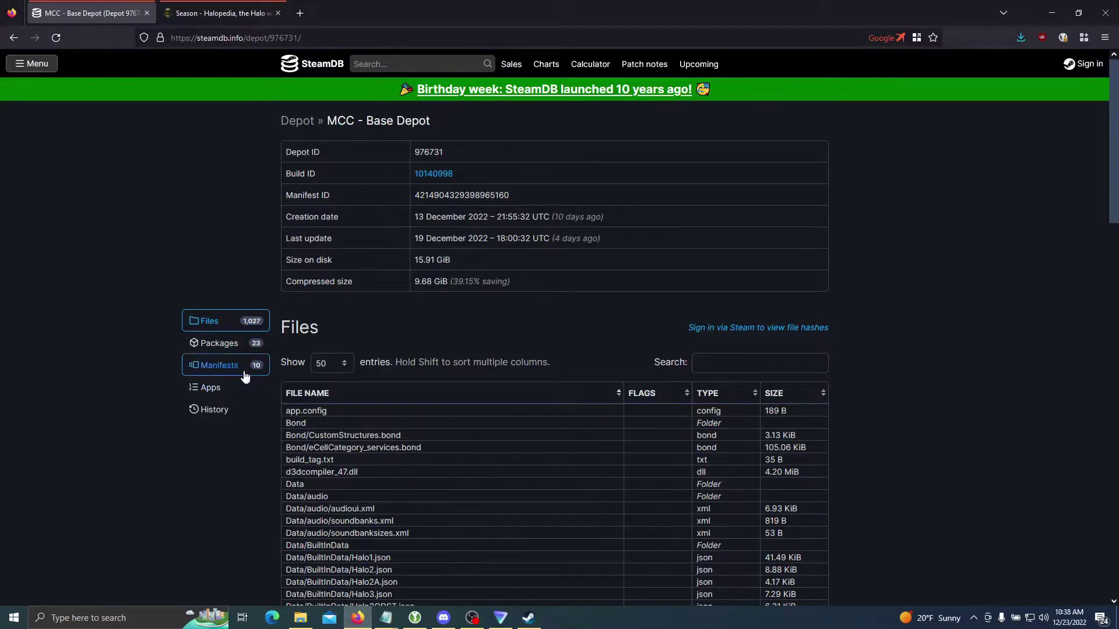
click(219, 364)
drag(709, 363, 596, 368)
key(ctrl+c)
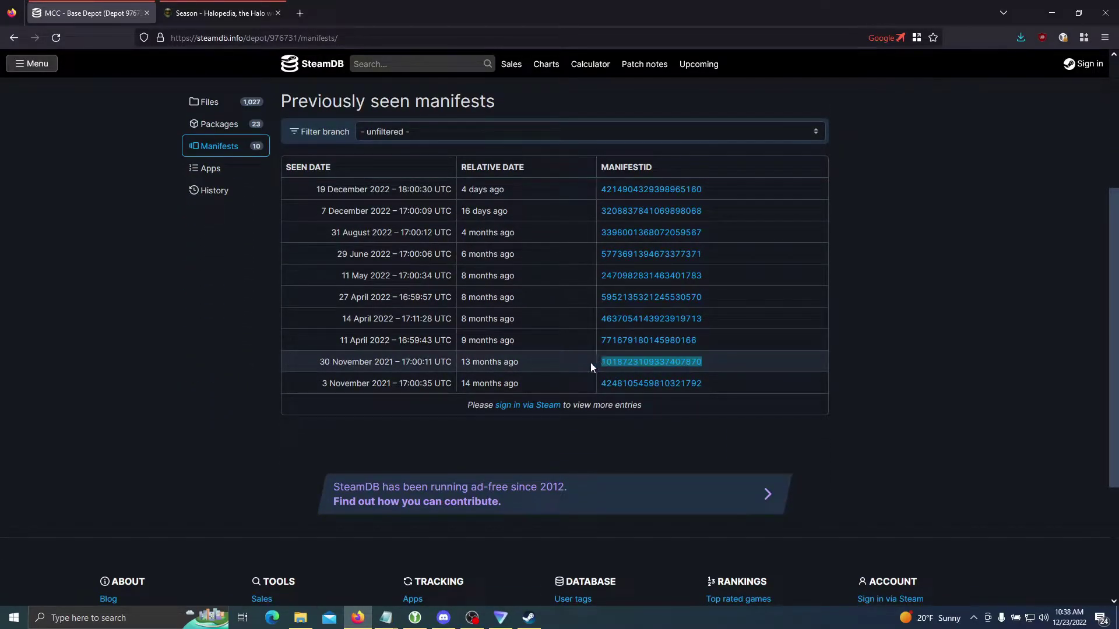
click(632, 363)
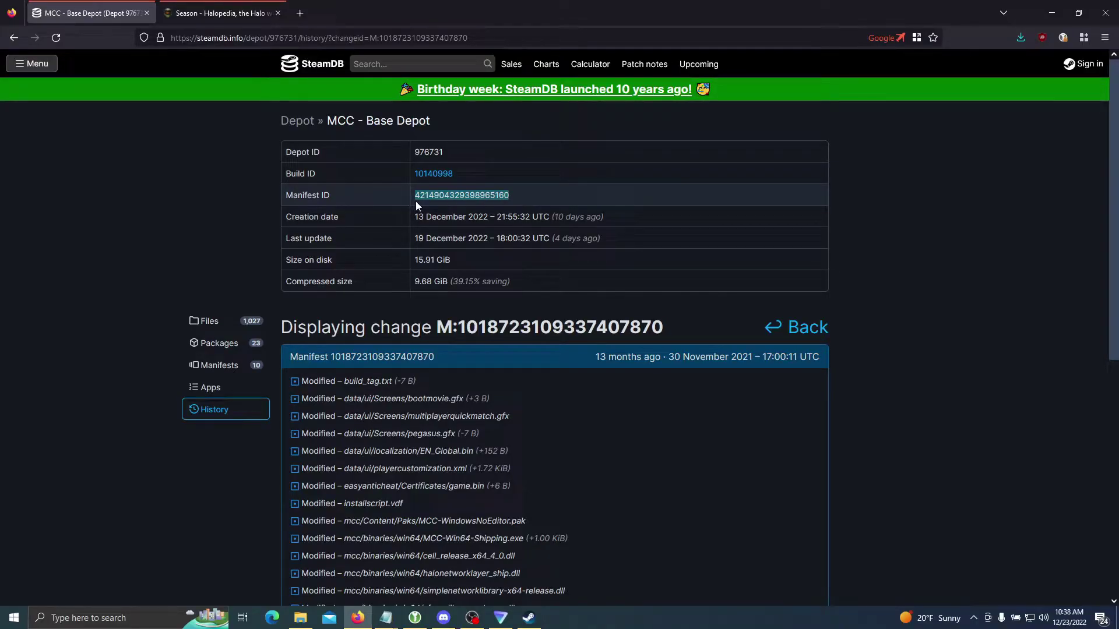
click(12, 38)
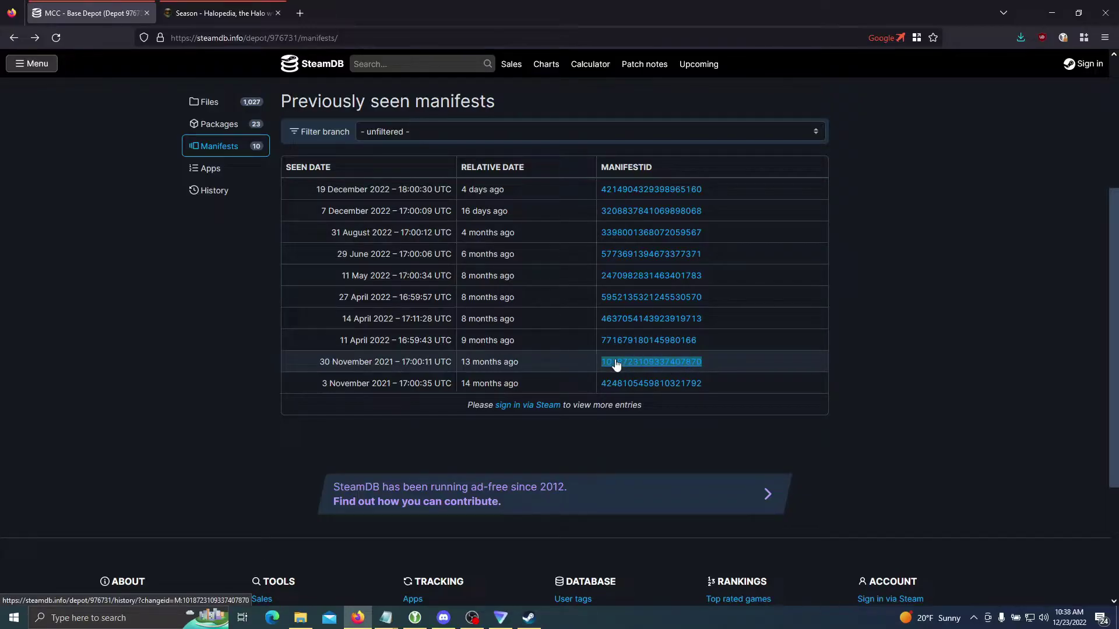
click(528, 617)
key(Up)
key(Down)
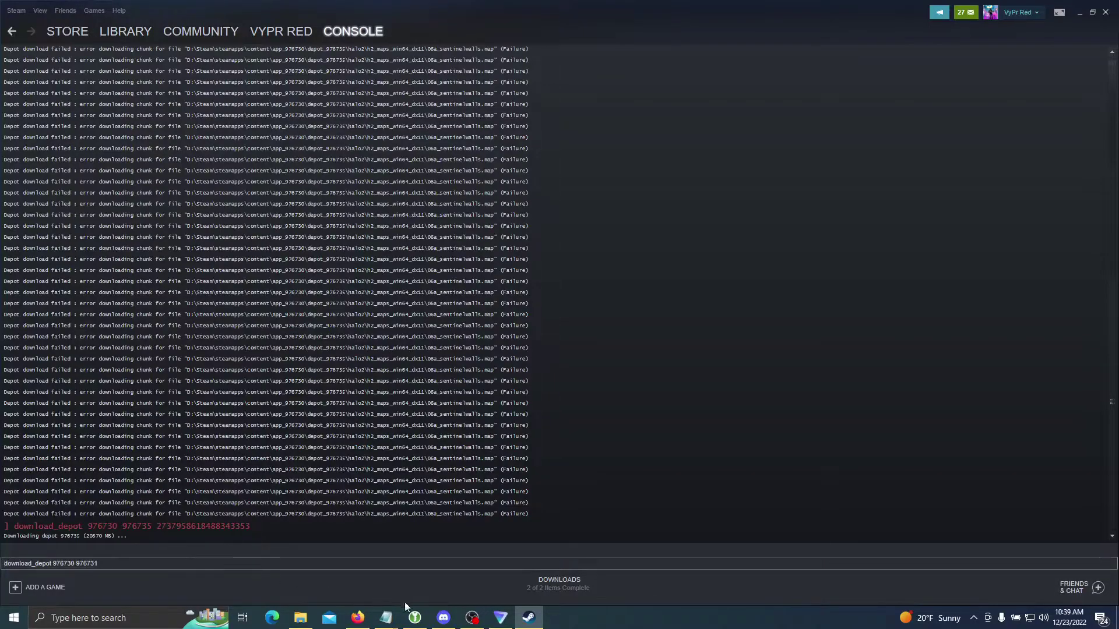
click(364, 619)
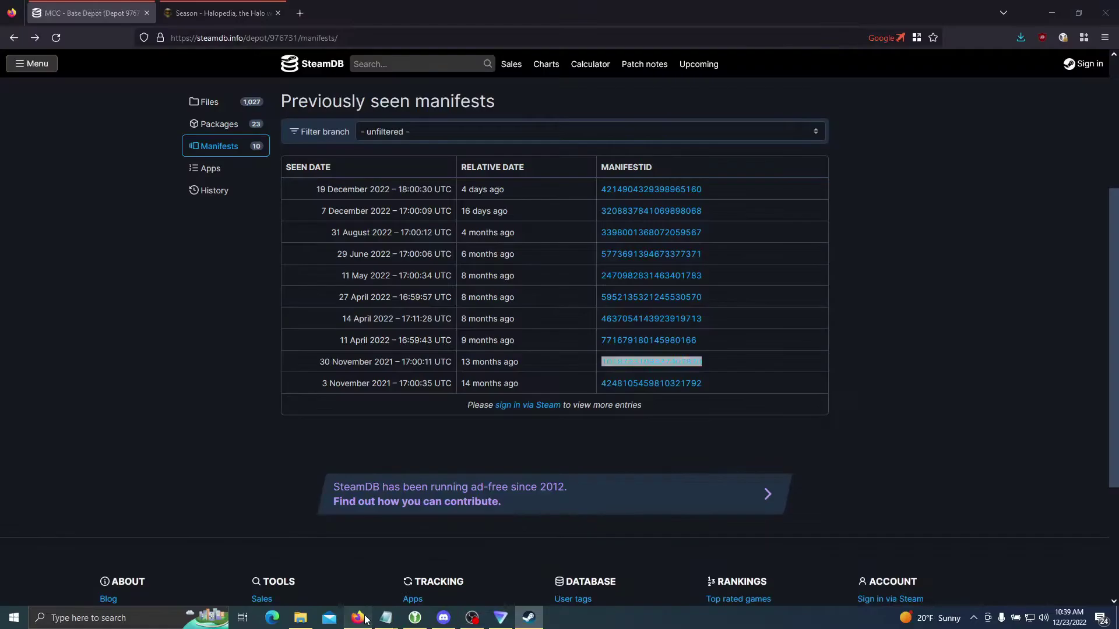
right_click(647, 363)
click(690, 219)
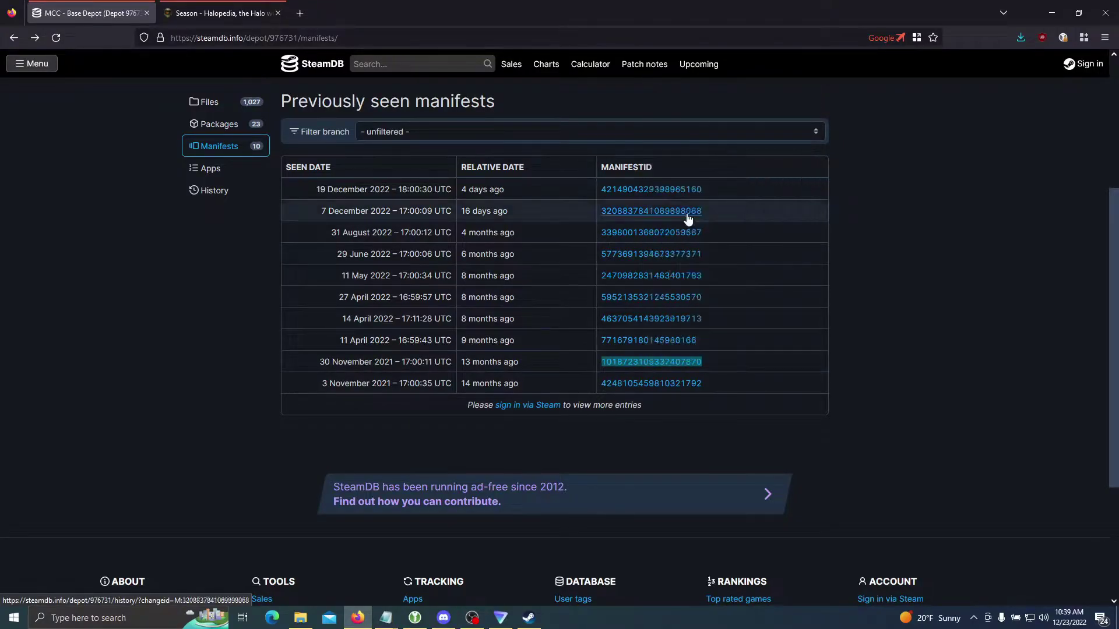
click(528, 618)
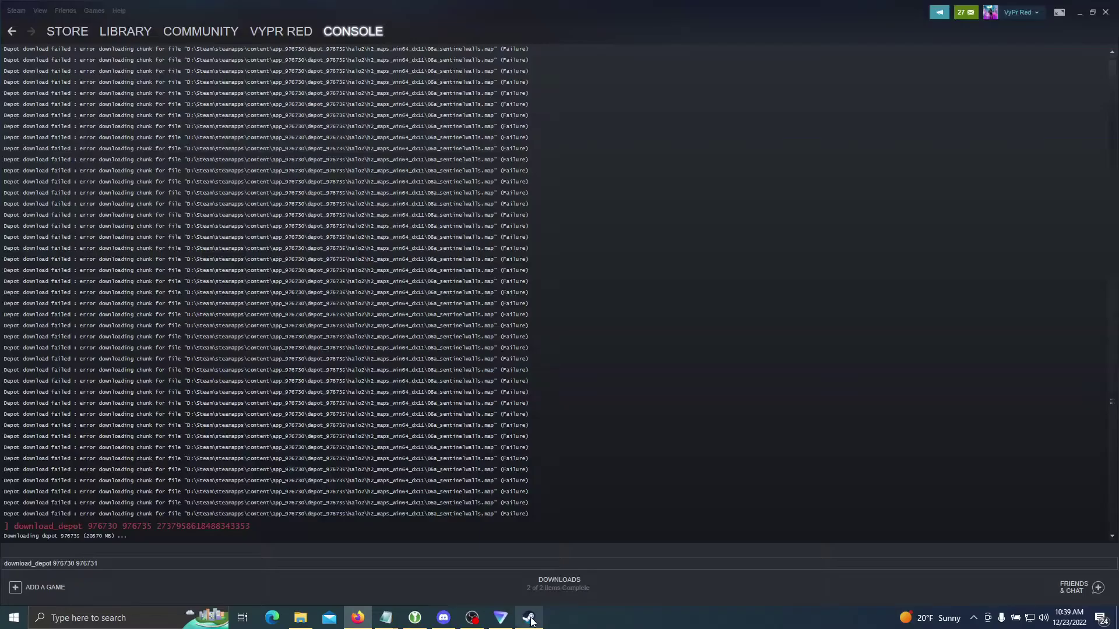
click(225, 563)
key(ctrl+v)
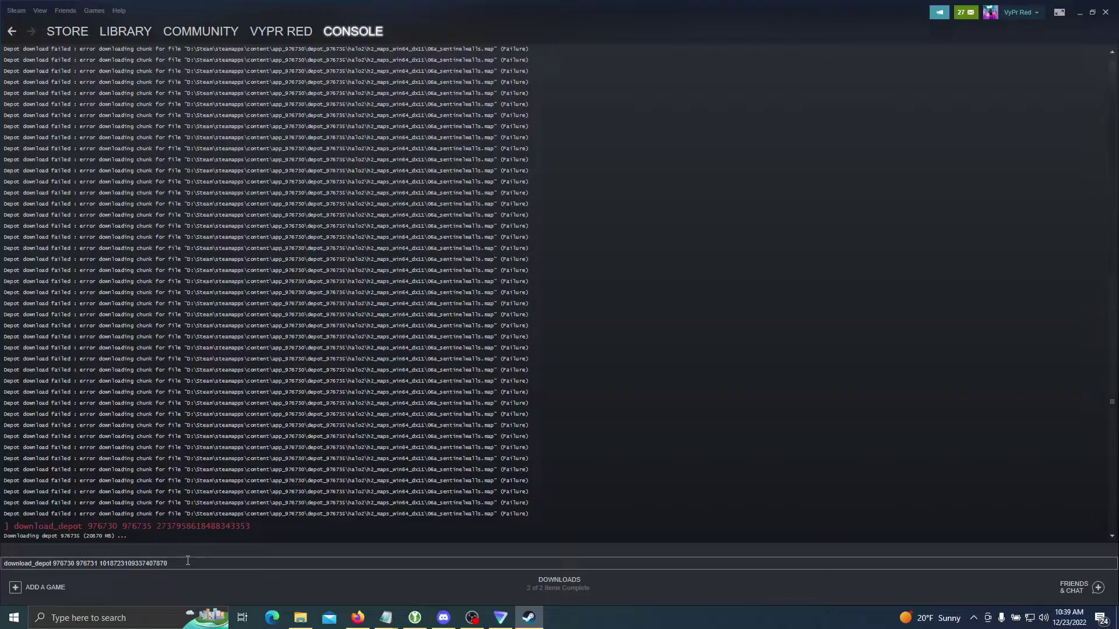
Step: Erase the base depot download command without running it and check the console log for the earlier depot 976735 download
key(BackSpace)
key(BackSpace)
key(BackSpace)
key(BackSpace)
key(BackSpace)
key(BackSpace)
key(BackSpace)
key(BackSpace)
key(BackSpace)
key(BackSpace)
key(BackSpace)
key(BackSpace)
key(BackSpace)
key(BackSpace)
key(BackSpace)
key(BackSpace)
key(BackSpace)
key(BackSpace)
key(BackSpace)
key(BackSpace)
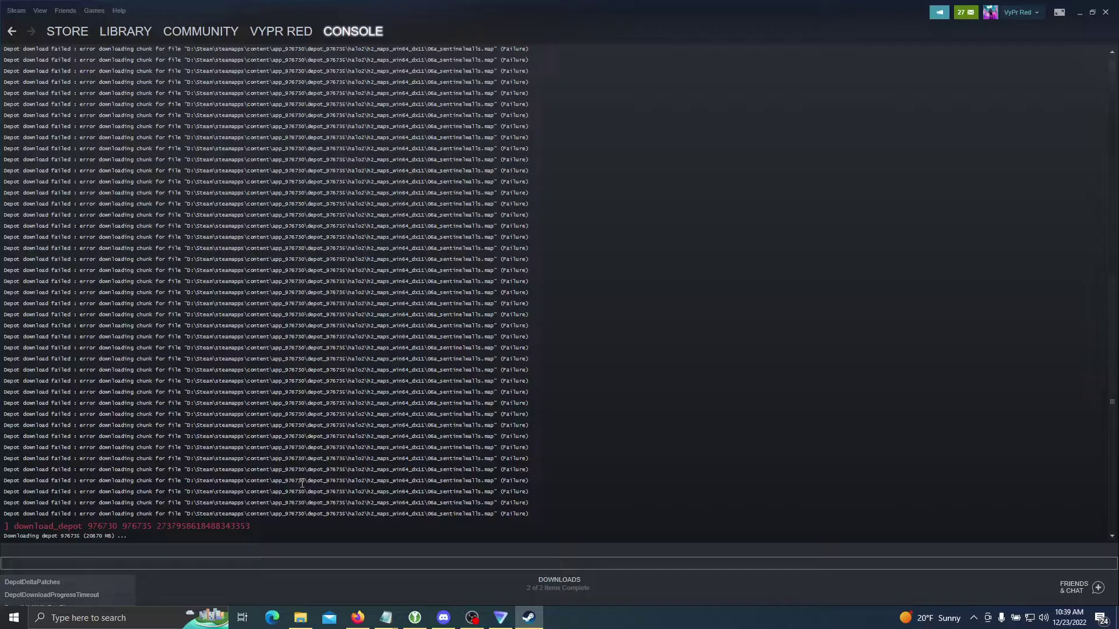
scroll(244, 458, up, 3)
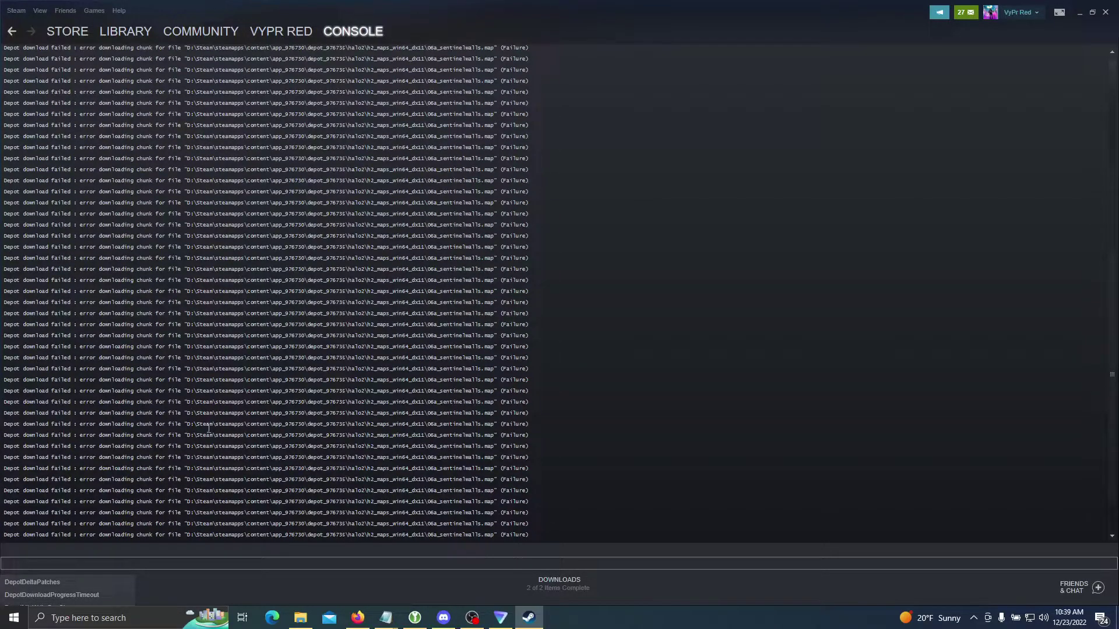
scroll(99, 398, down, 3)
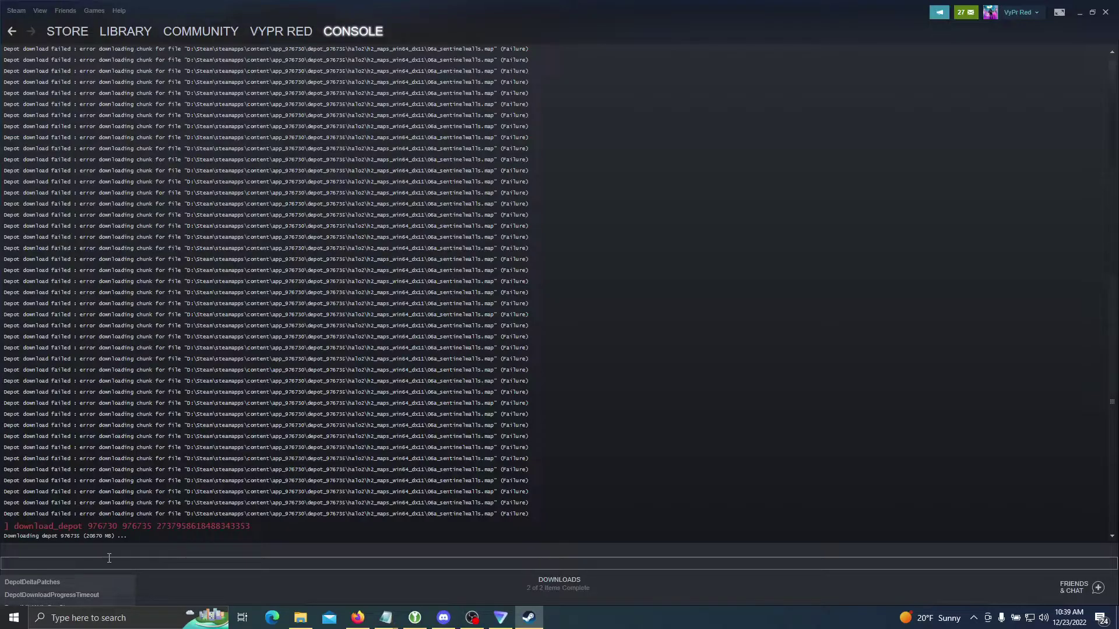
click(34, 539)
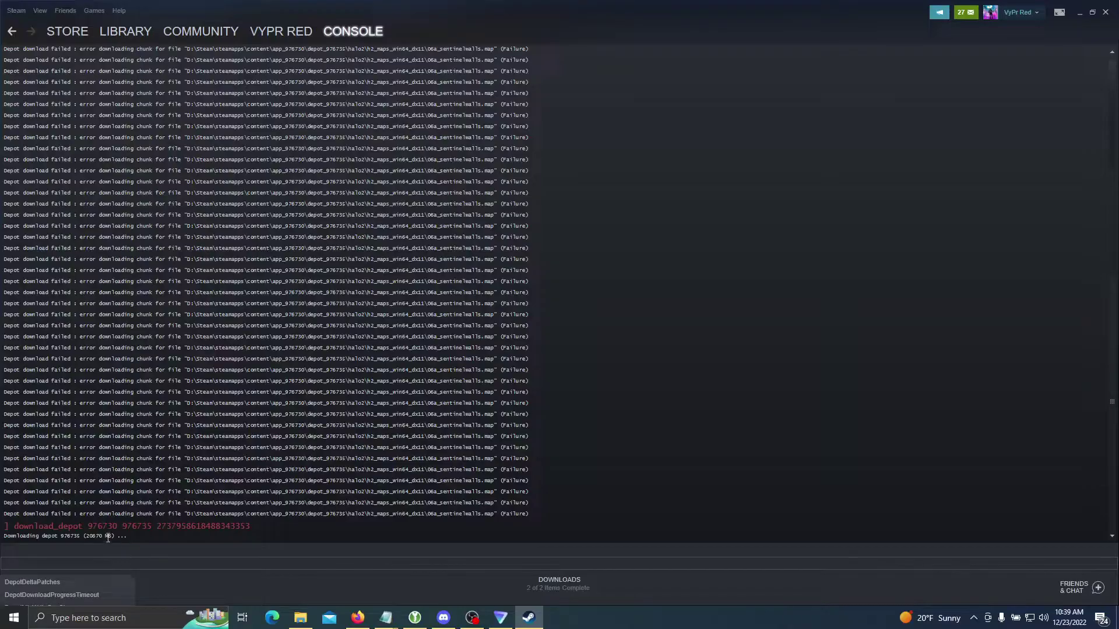
Step: Begin a new console command reading download_depot 976730 without running it
click(114, 560)
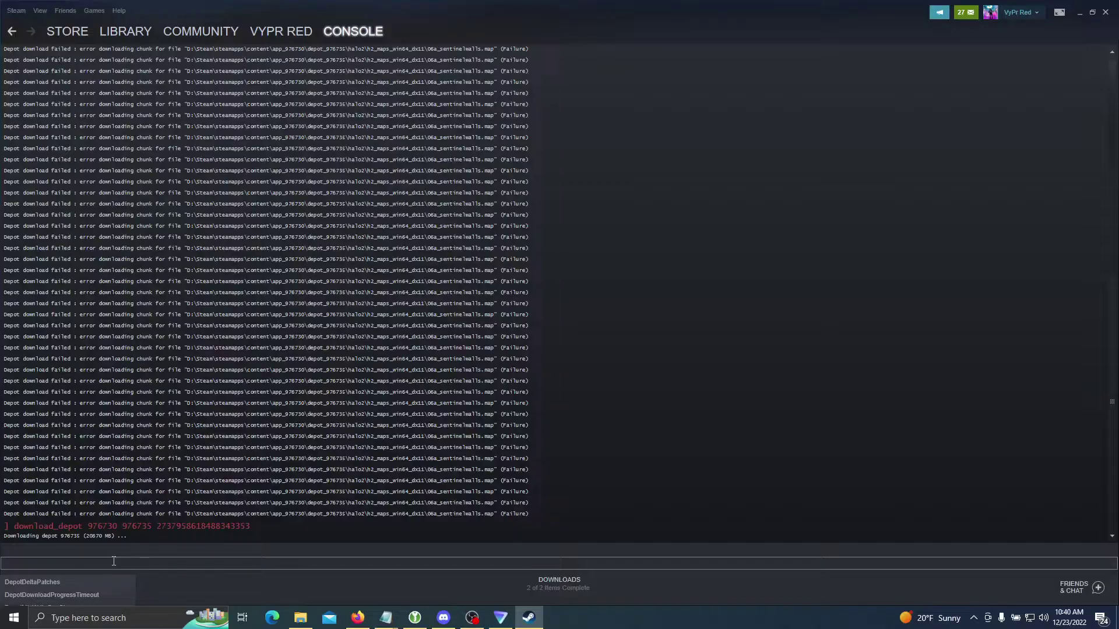
text(down)
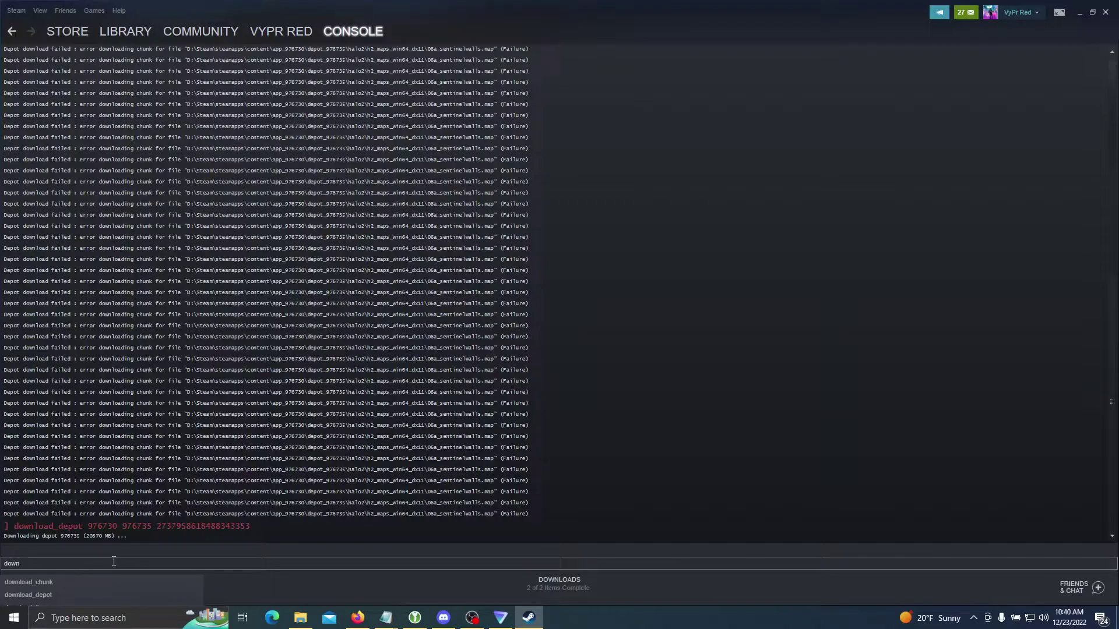
click(51, 595)
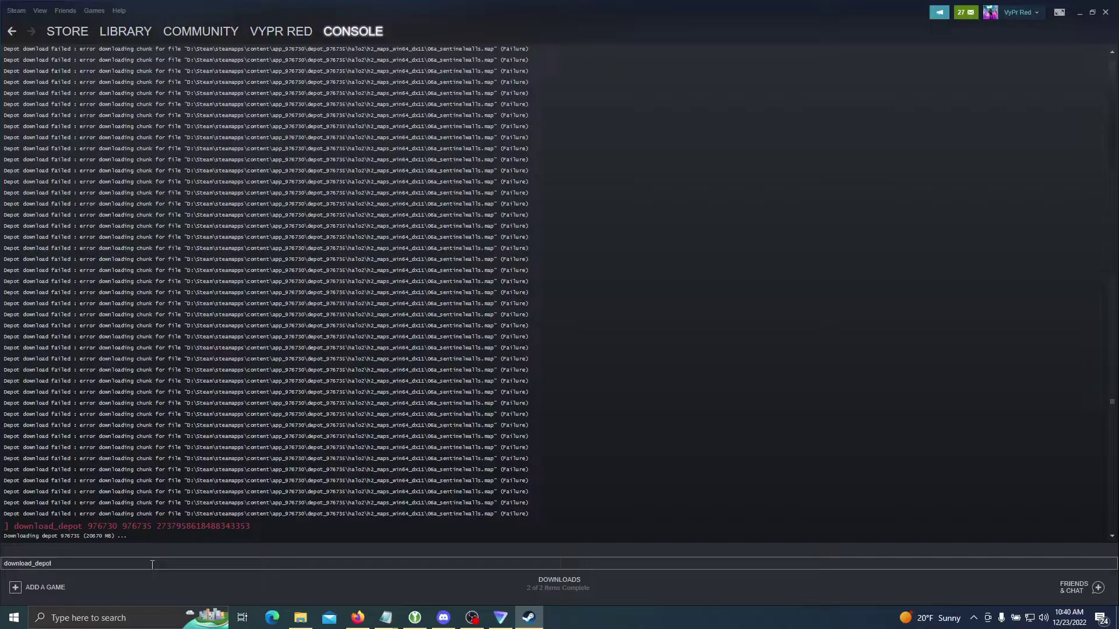
text(976730)
Step: Look up the MCC - H2: Campaign Depot ID on SteamDB and append 976735 to the command in the Steam console
click(357, 618)
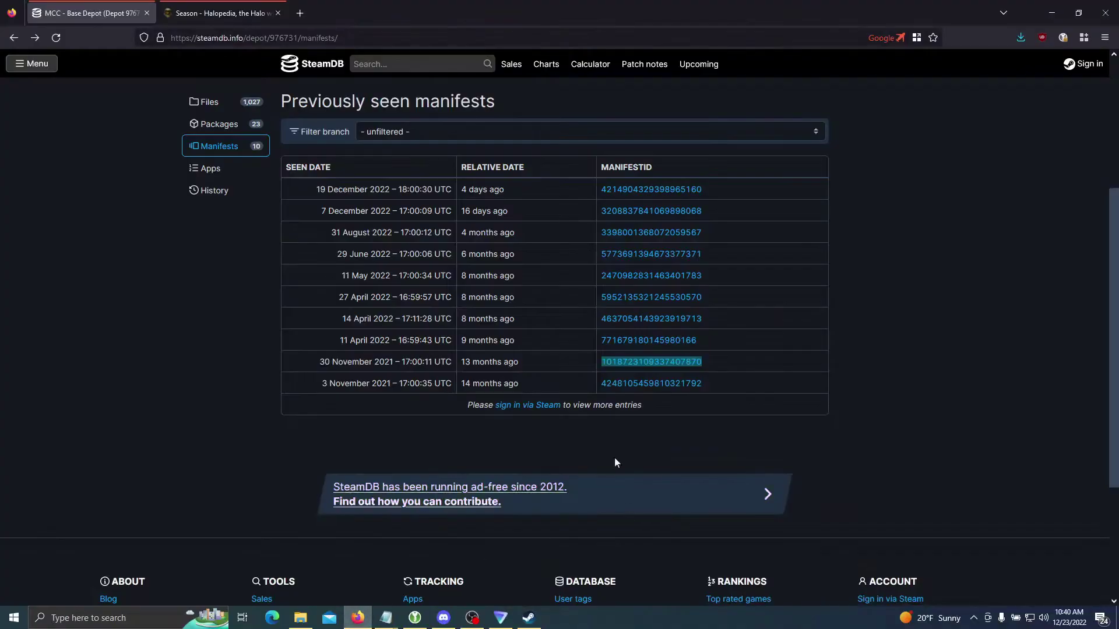
click(22, 37)
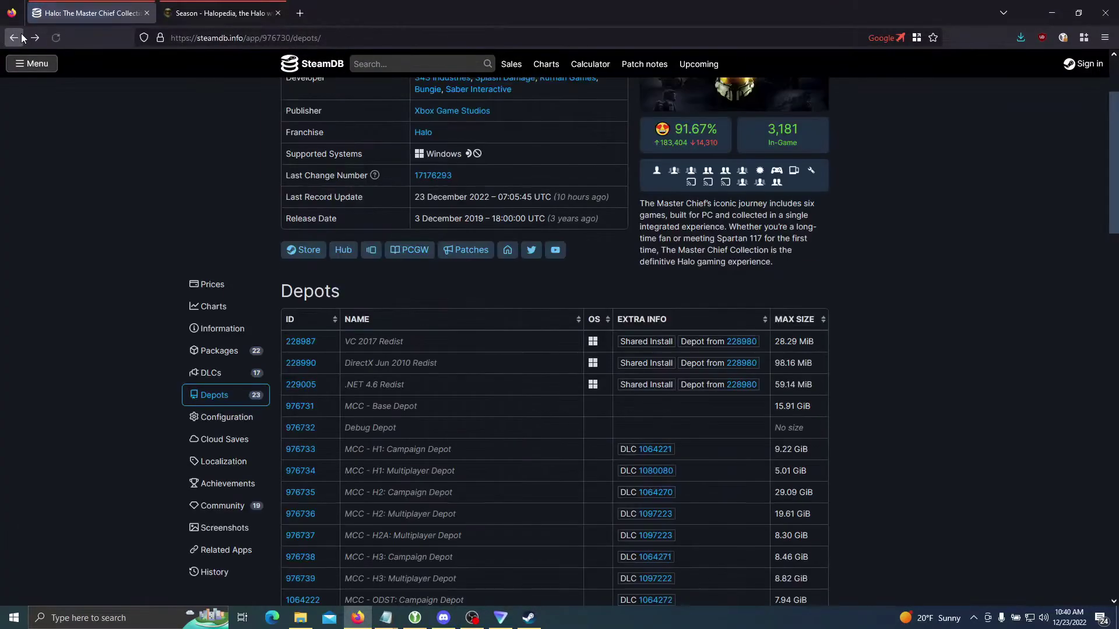
scroll(365, 368, down, 1)
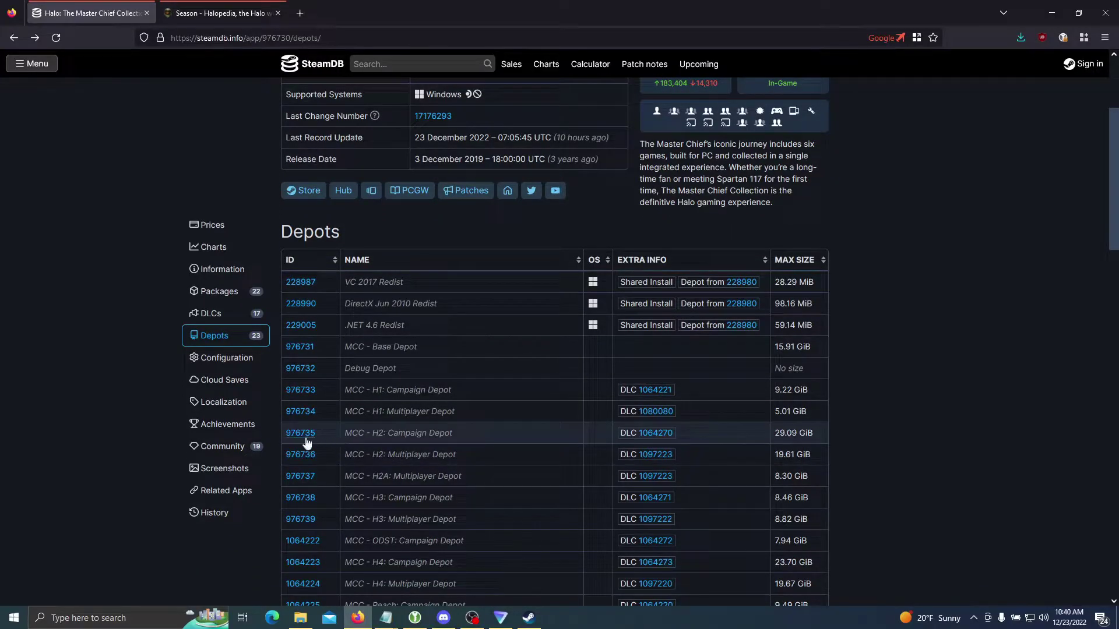
key(alt+Tab)
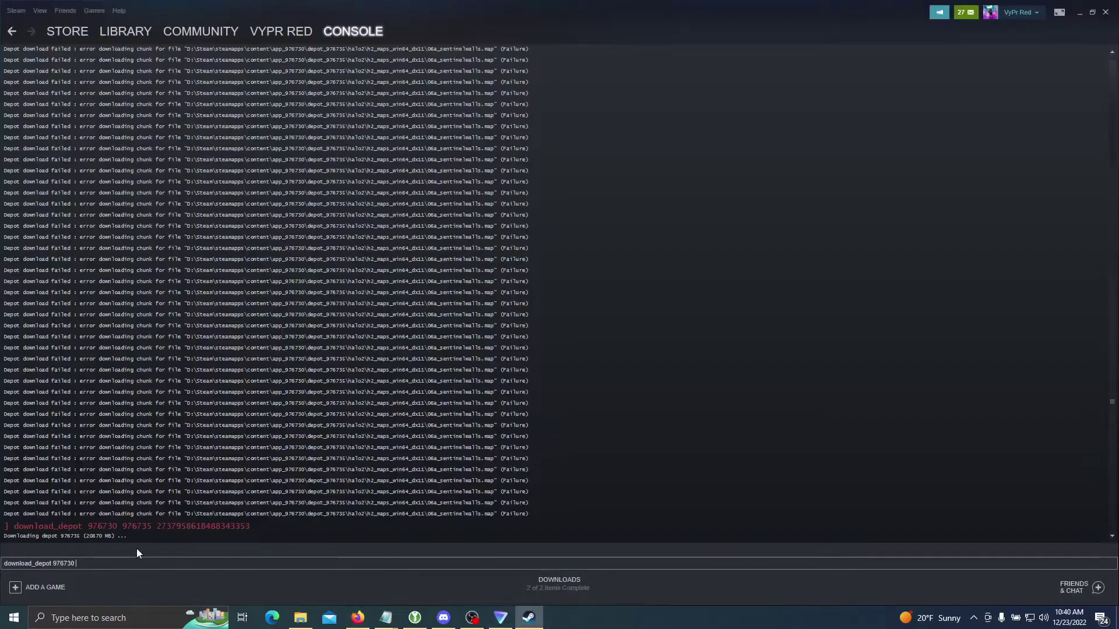
text(976735)
click(367, 612)
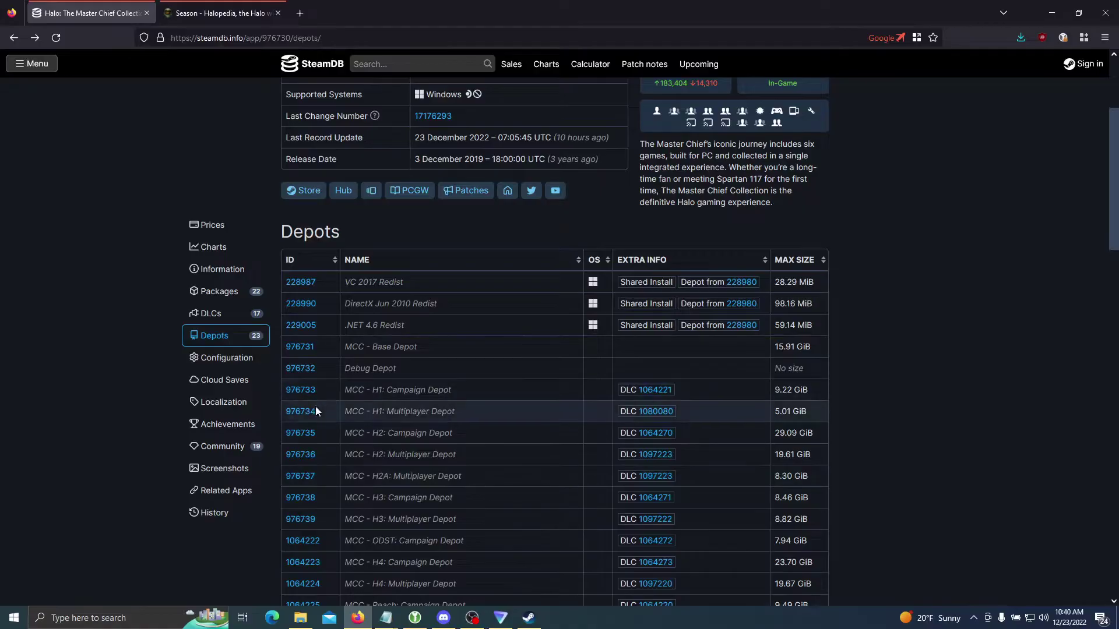
click(304, 434)
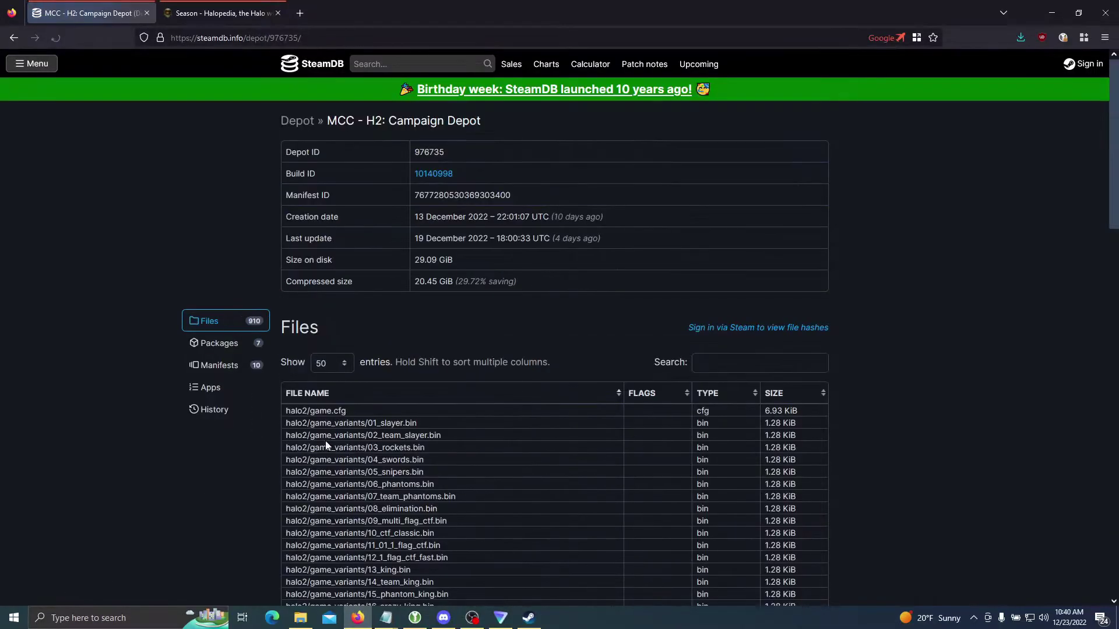
click(215, 306)
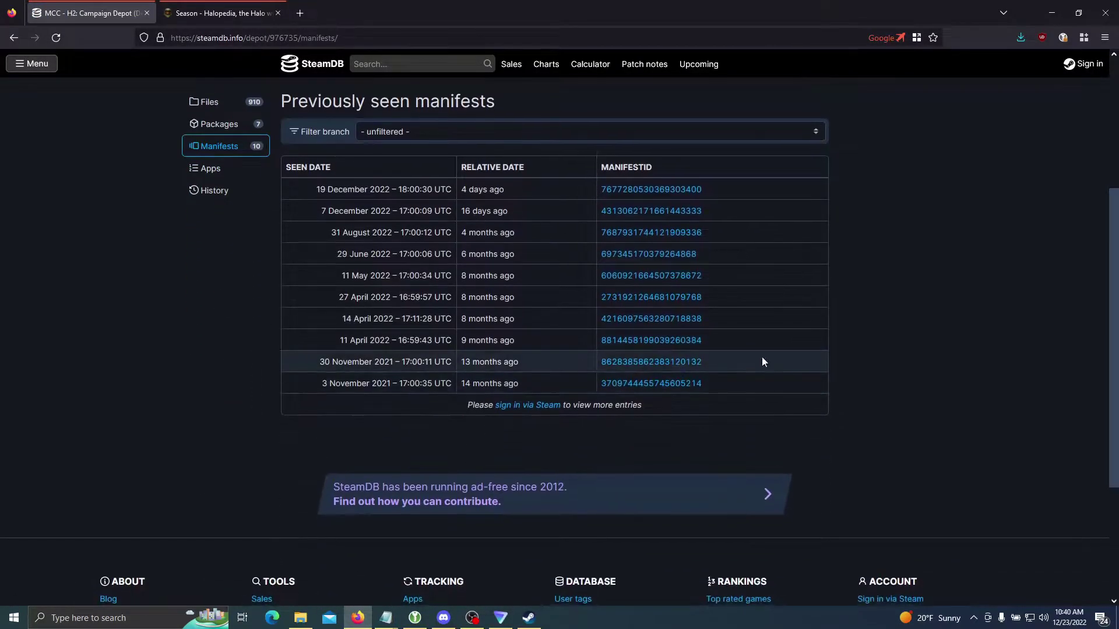
drag(761, 363, 601, 367)
key(ctrl+c)
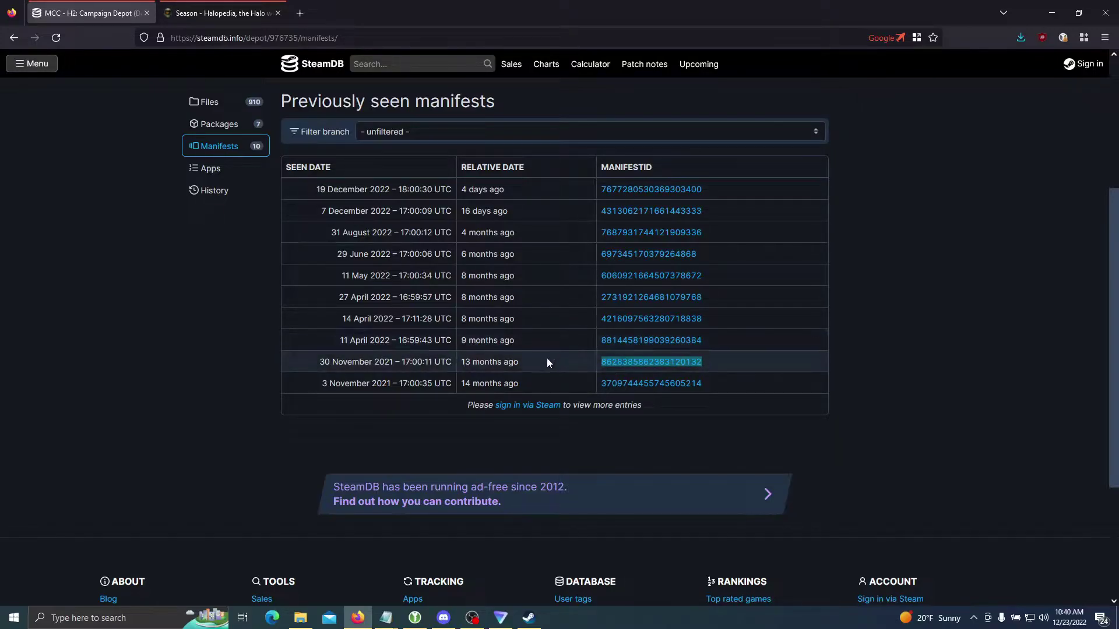
drag(452, 362, 316, 365)
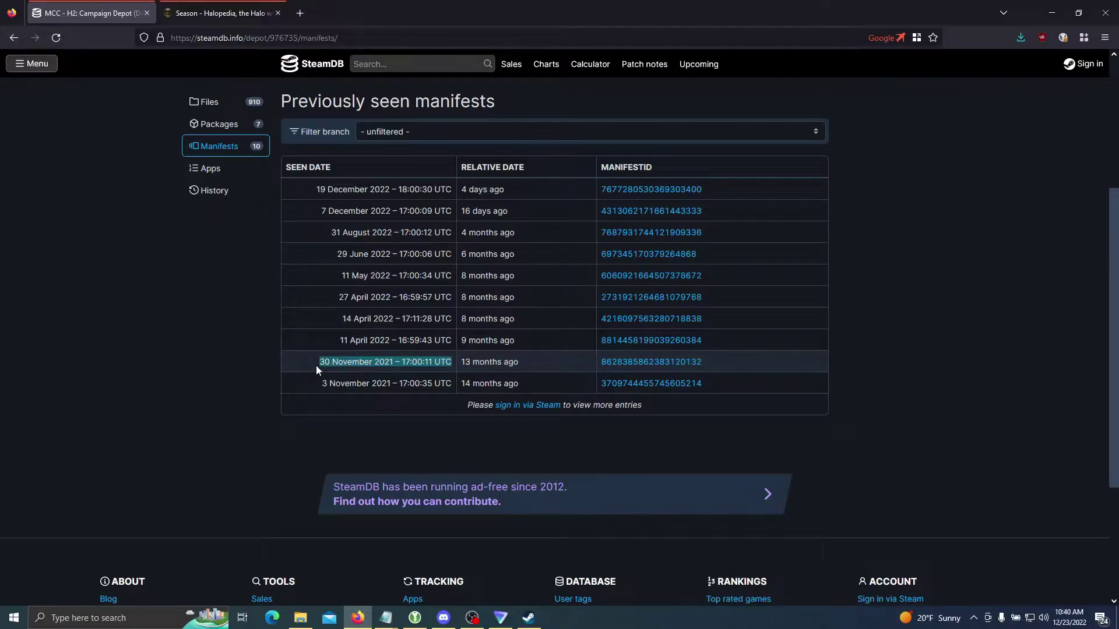
drag(310, 387, 450, 390)
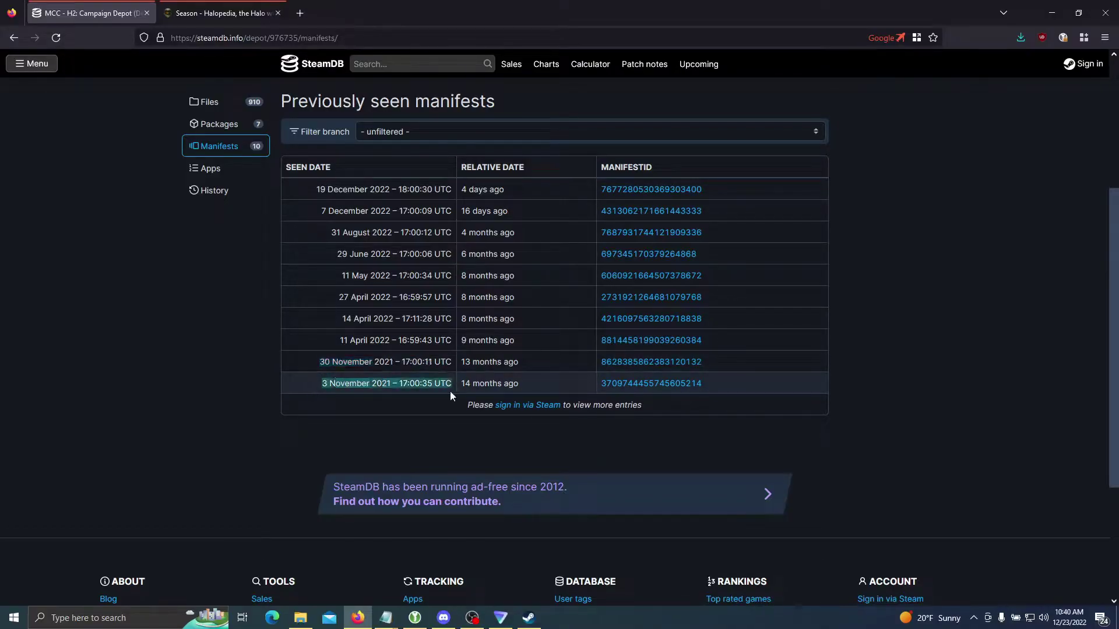
click(529, 618)
key(ctrl+v)
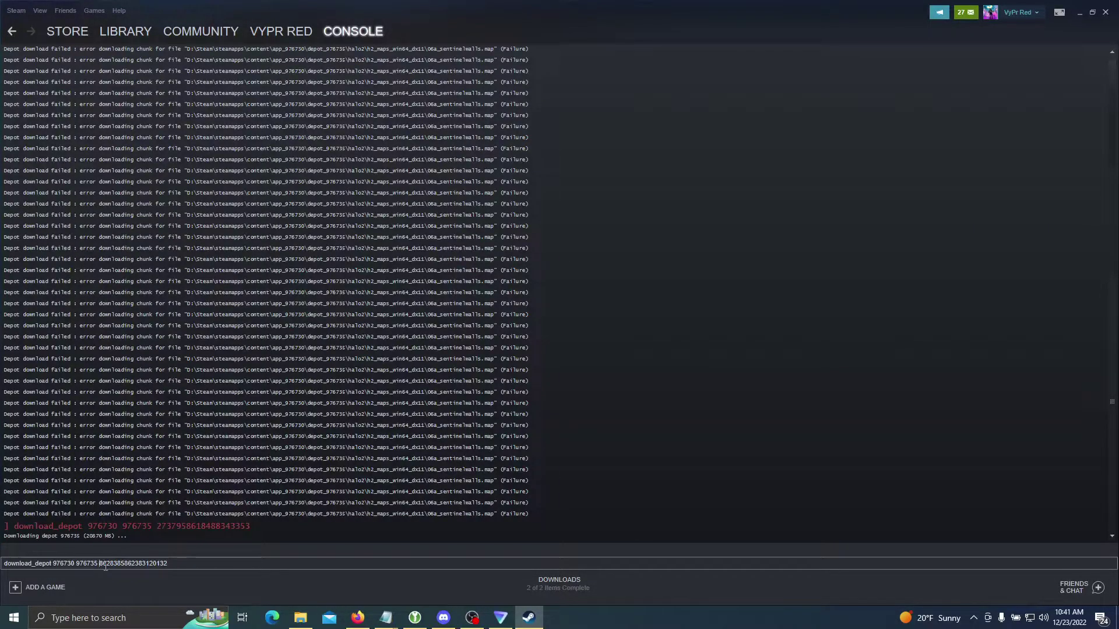
Step: Erase the whole H2 campaign depot download command from the console input without running it
click(216, 567)
key(BackSpace)
key(BackSpace)
key(BackSpace)
key(BackSpace)
key(BackSpace)
key(BackSpace)
key(BackSpace)
key(BackSpace)
key(BackSpace)
key(BackSpace)
key(BackSpace)
key(BackSpace)
key(BackSpace)
key(BackSpace)
key(BackSpace)
key(BackSpace)
key(BackSpace)
key(BackSpace)
key(BackSpace)
key(BackSpace)
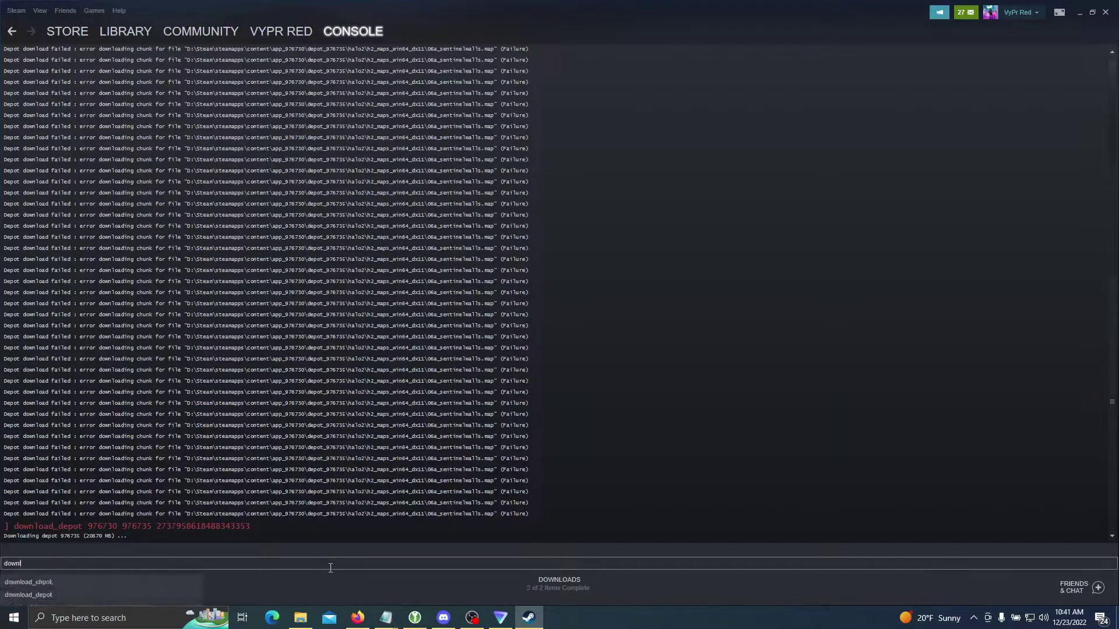
key(BackSpace)
key(BackSpace)
key(BackSpace)
key(BackSpace)
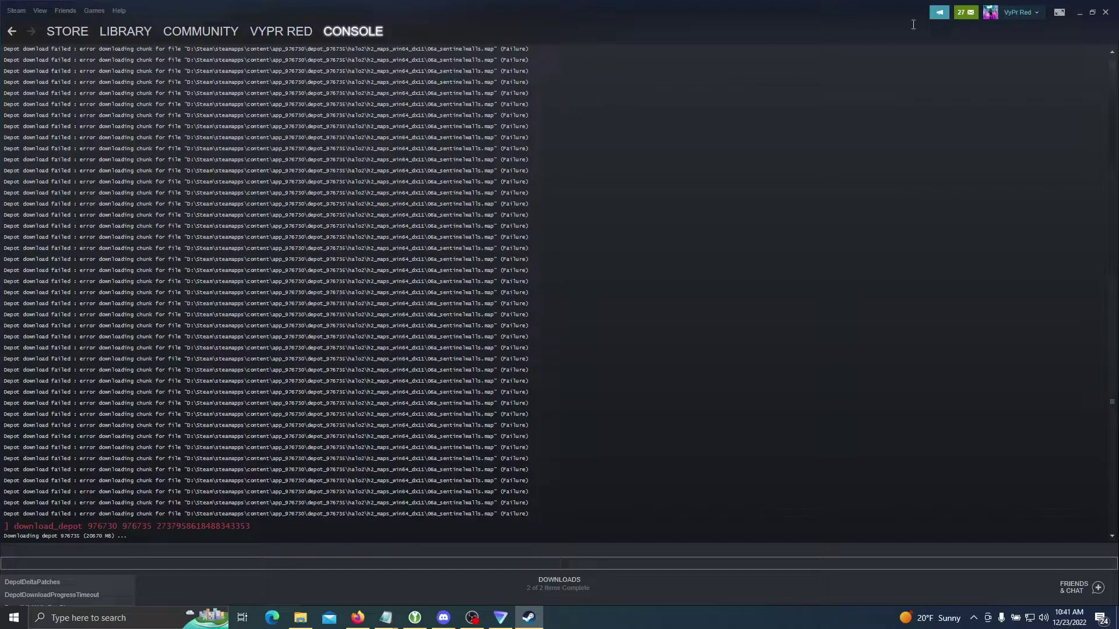
Step: Minimize Steam and open the app_976730 folder under D:\Steam\steamapps\content in File Explorer
click(1081, 14)
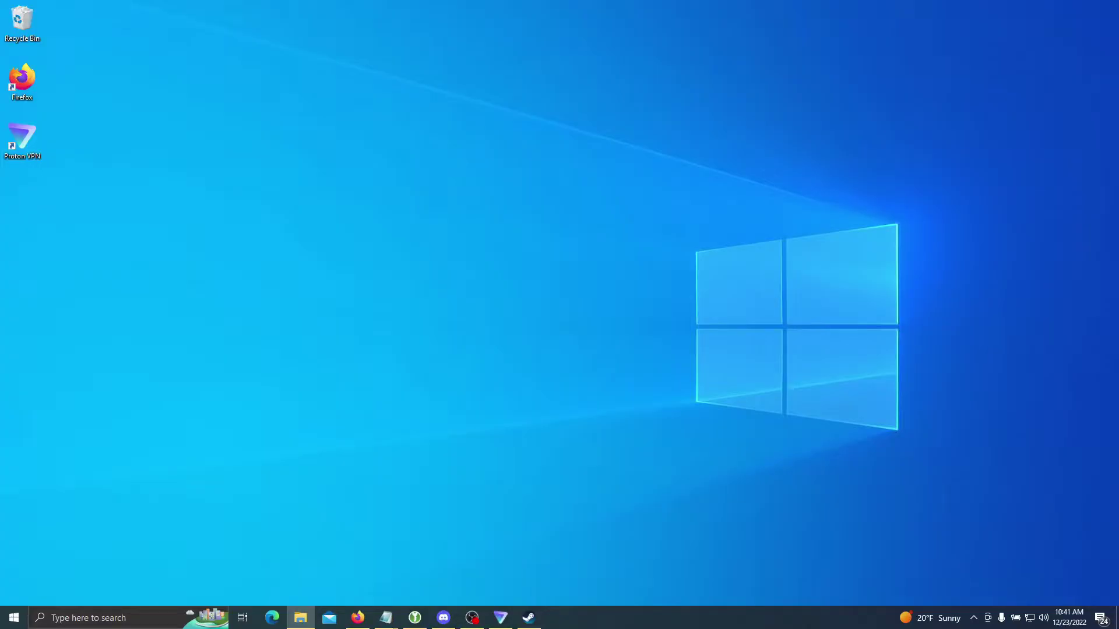
drag(1118, 117, 483, 126)
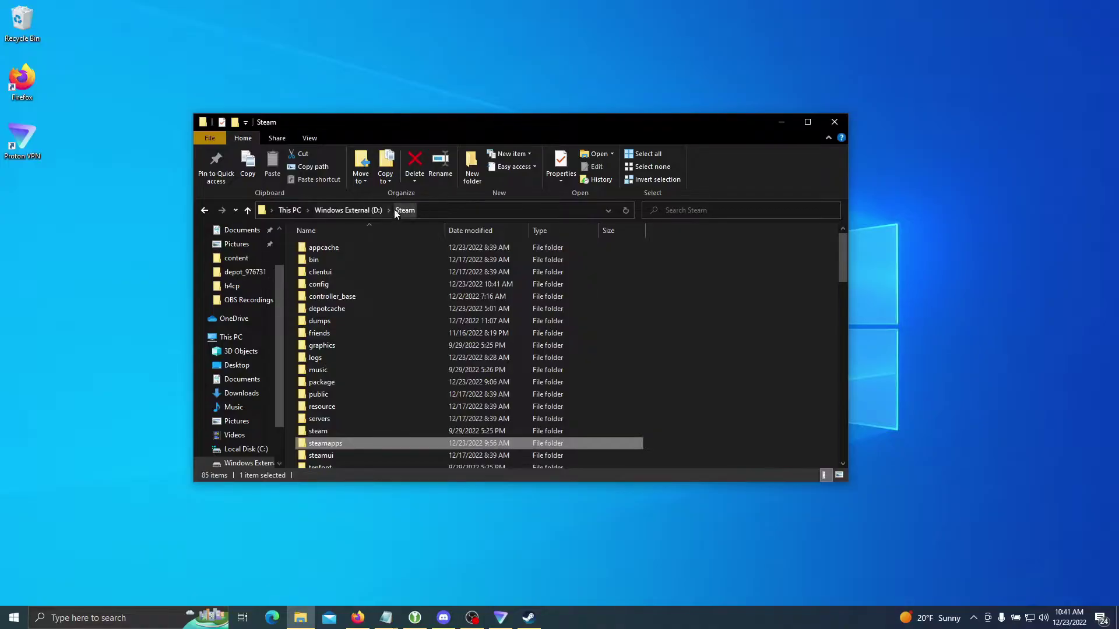
scroll(449, 401, down, 1)
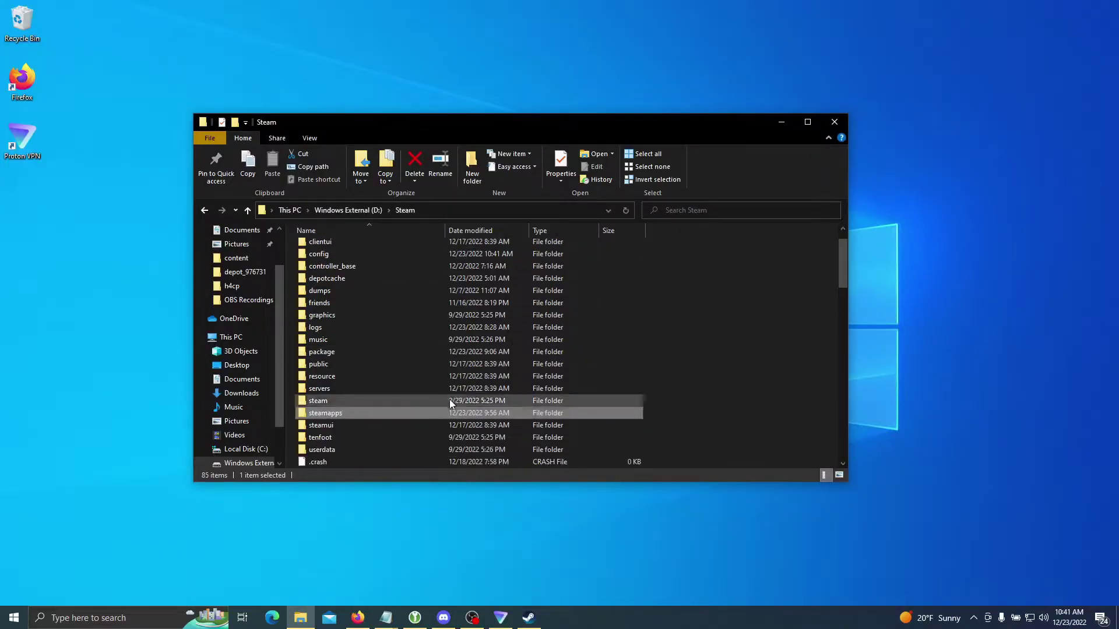
double_click(363, 412)
double_click(318, 258)
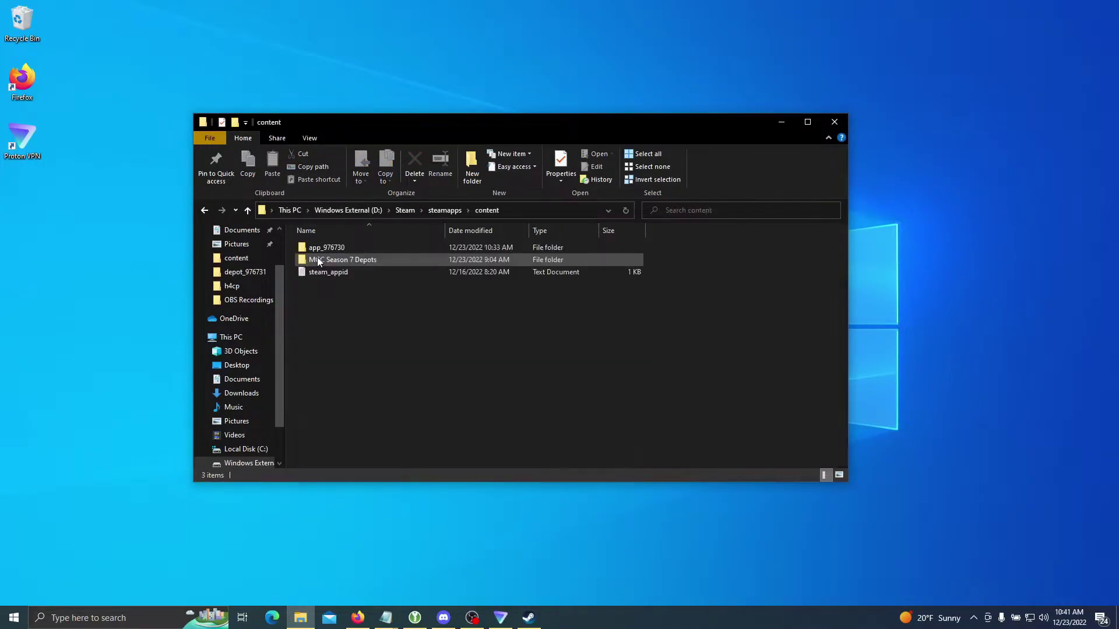
click(346, 250)
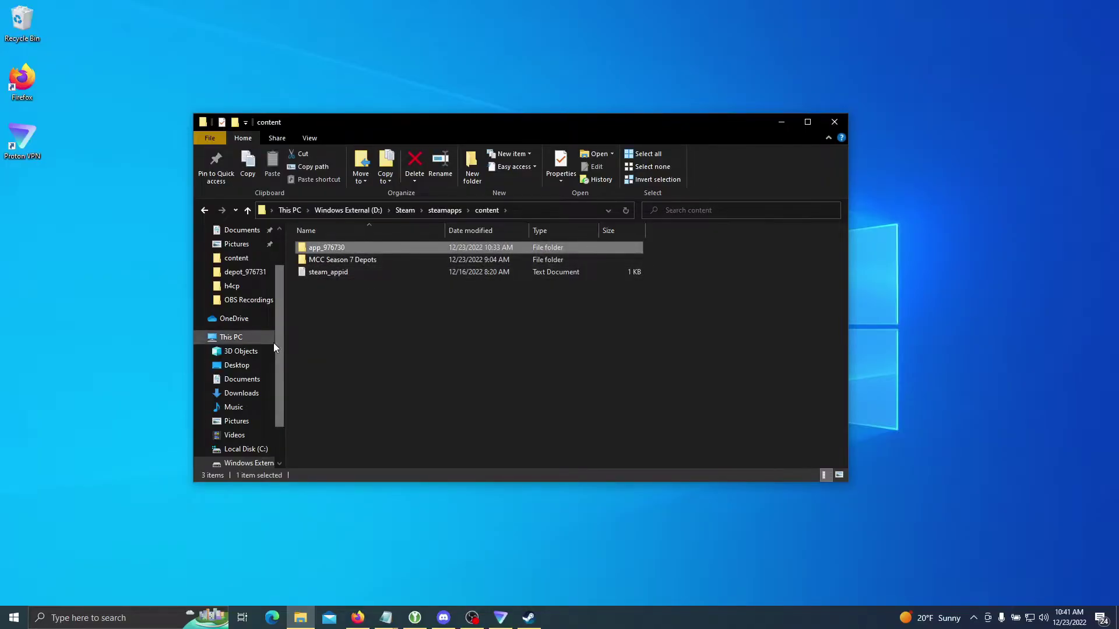
double_click(355, 247)
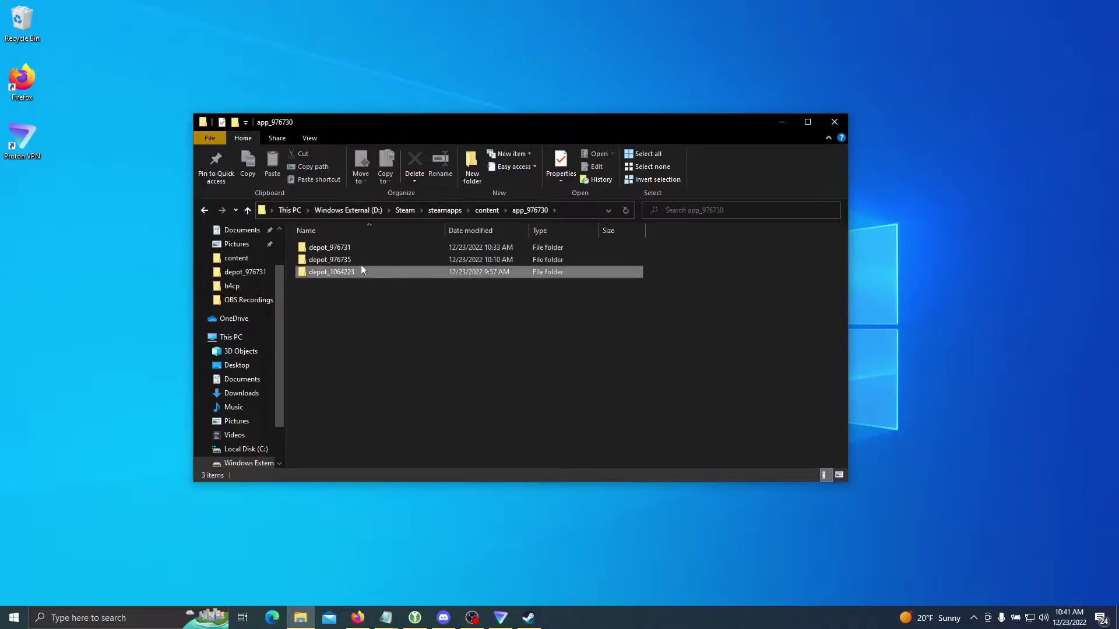
Step: Examine the downloaded folders depot_1064223, depot_976731 and depot_976735 inside app_976730
click(361, 272)
click(355, 248)
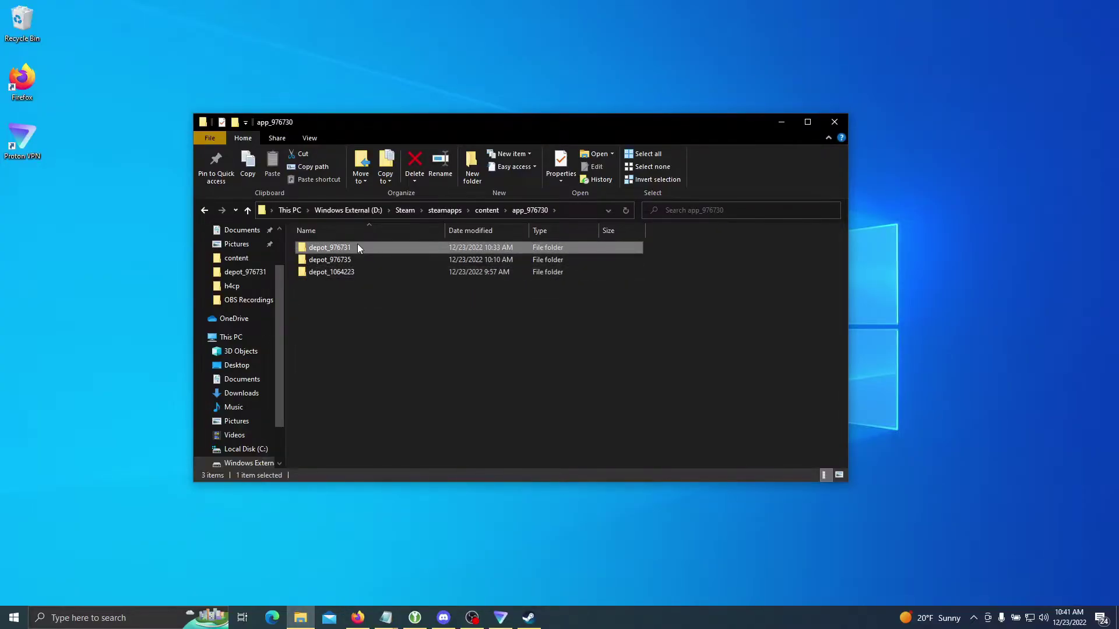
click(370, 264)
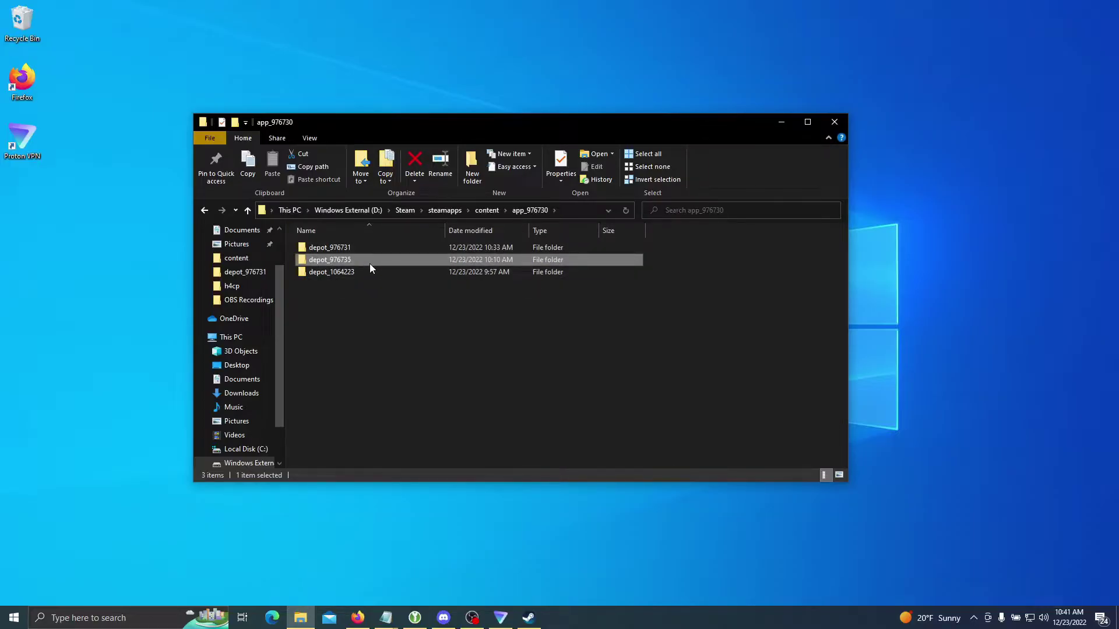
click(361, 248)
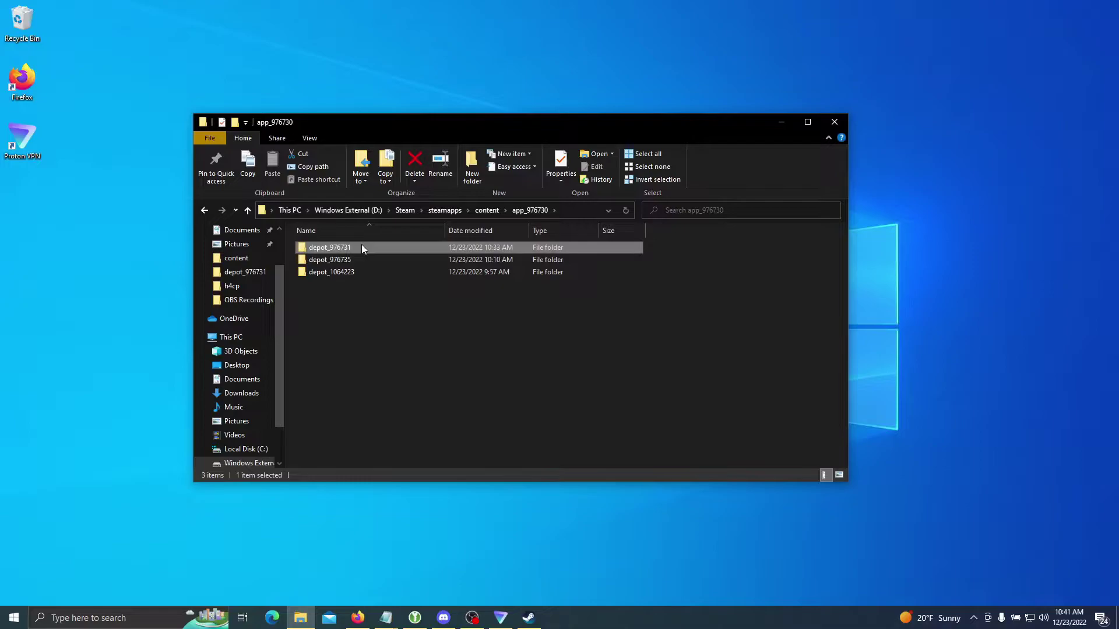
Step: Move the depot_1064223 folder from app_976730 into the depot_976731 folder
click(366, 272)
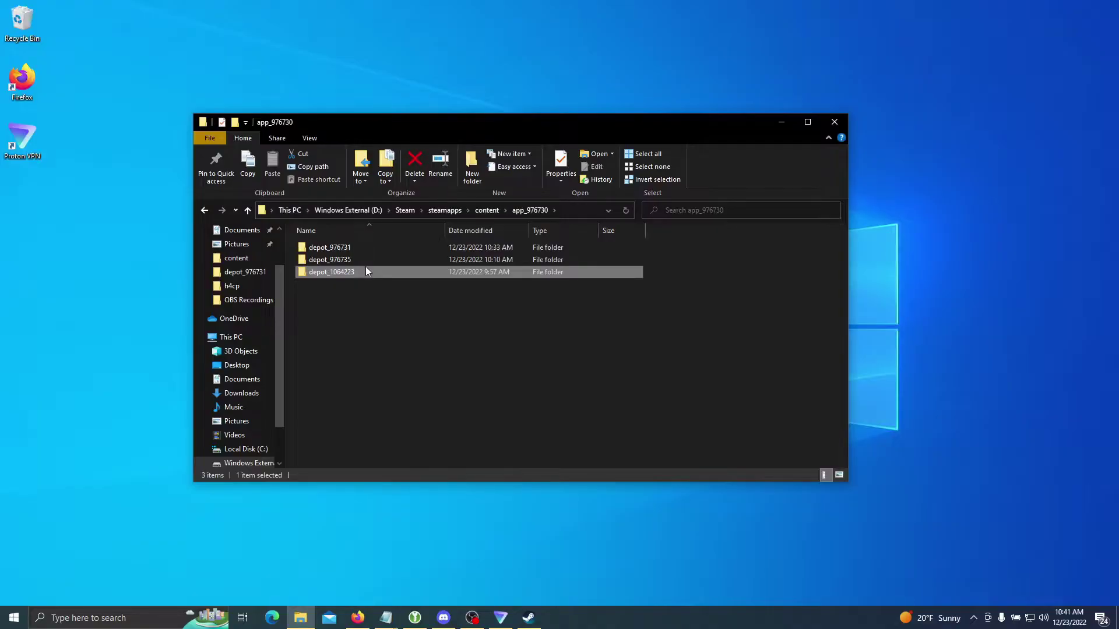
right_click(368, 276)
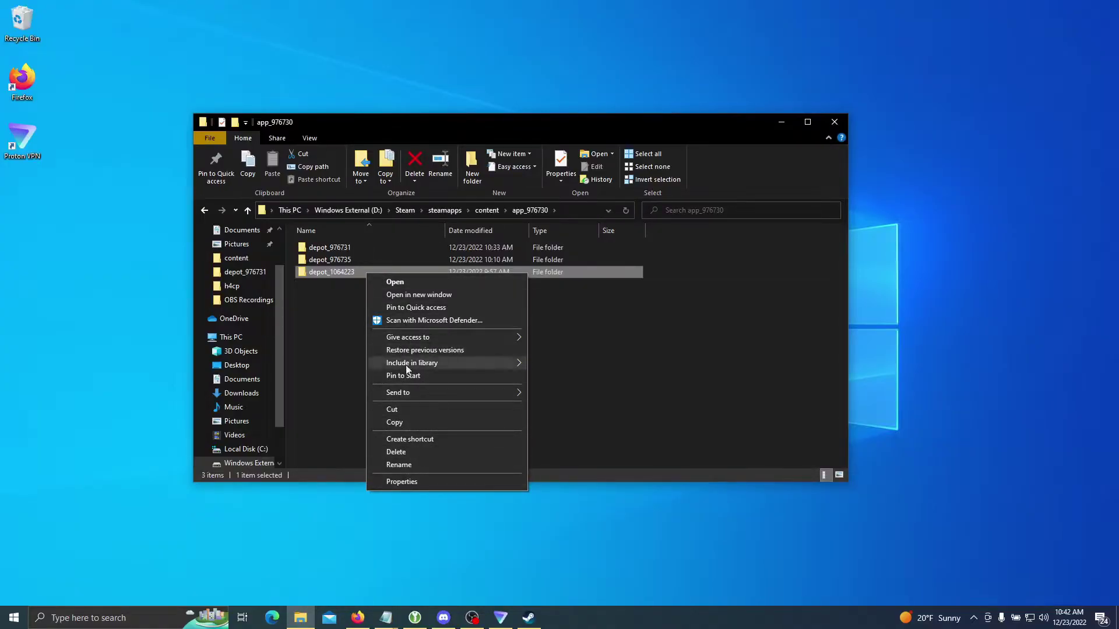
click(409, 422)
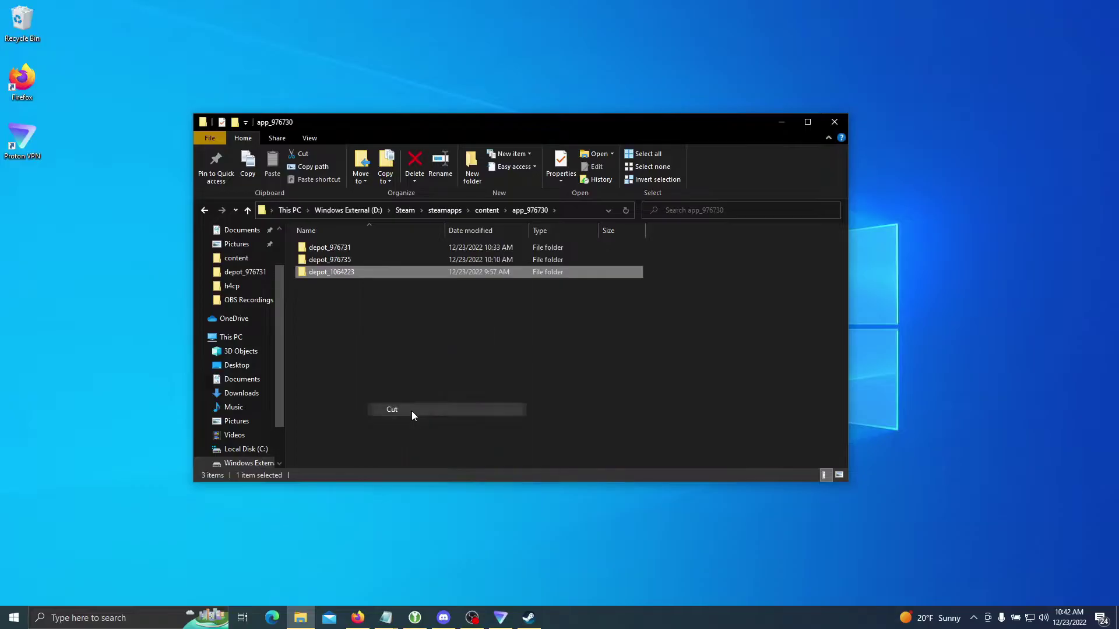
double_click(358, 247)
right_click(683, 317)
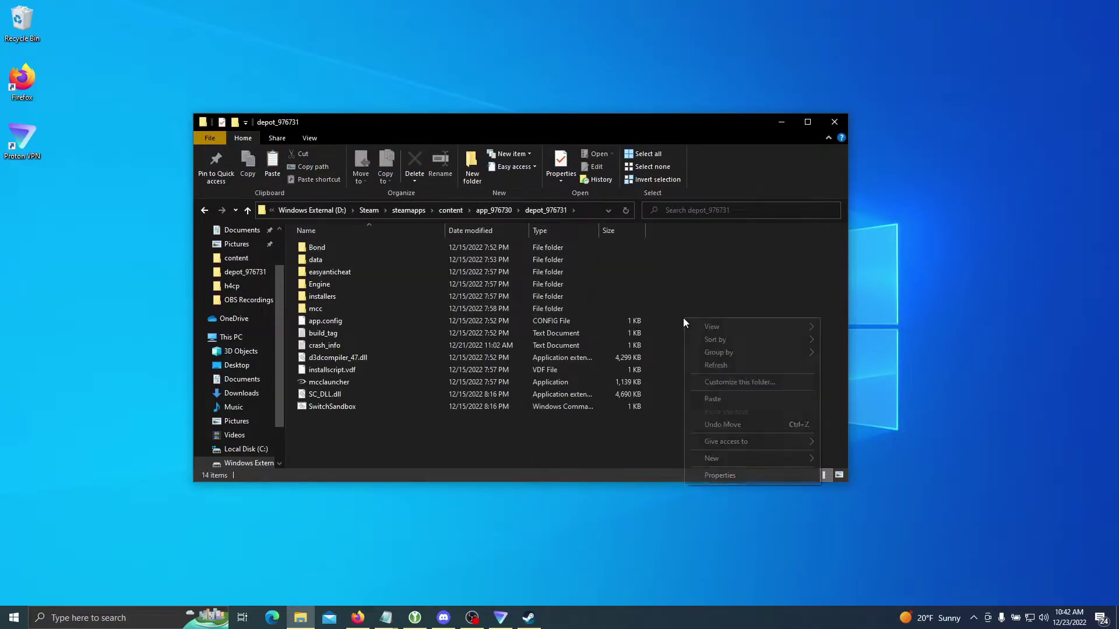
click(718, 399)
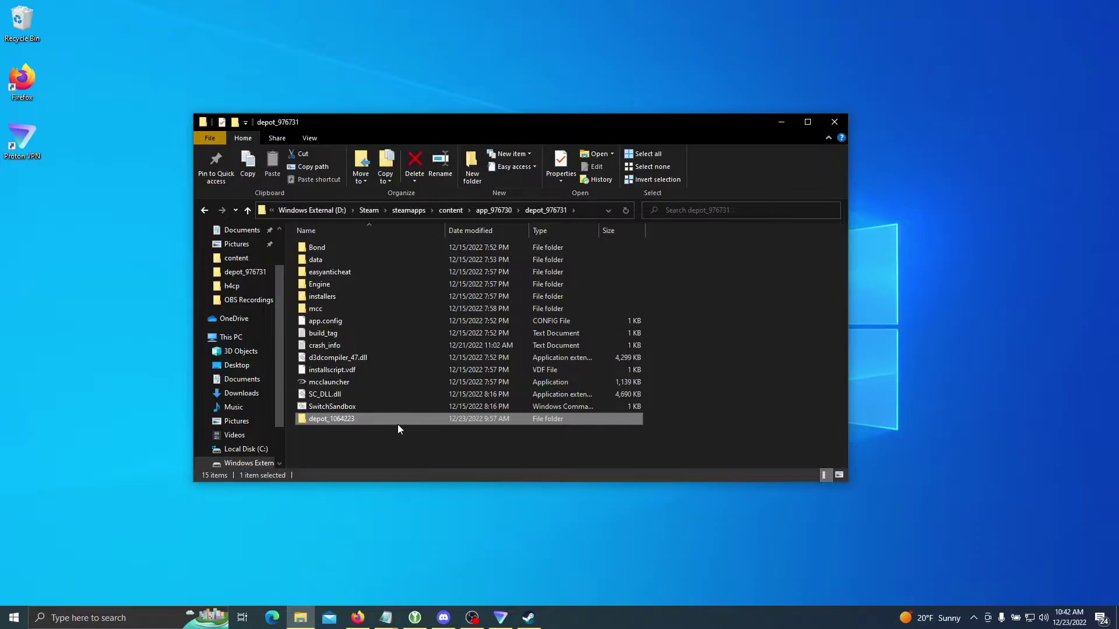
Step: Move the halo4 folder out of depot_1064223 directly into depot_976731 and check its contents
double_click(393, 418)
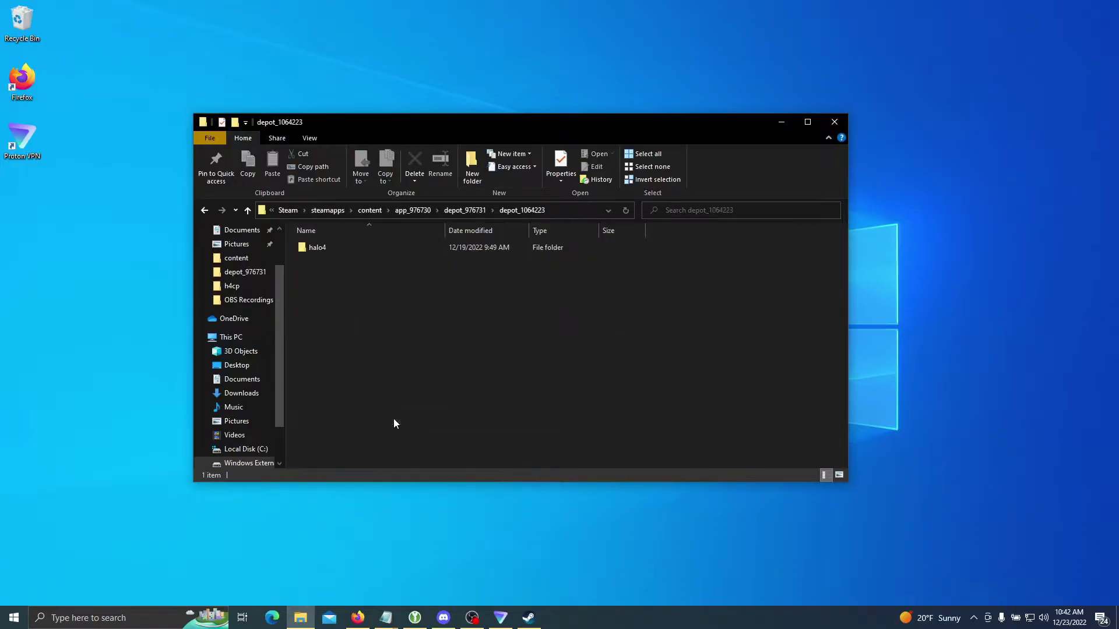
right_click(344, 249)
click(337, 247)
right_click(339, 247)
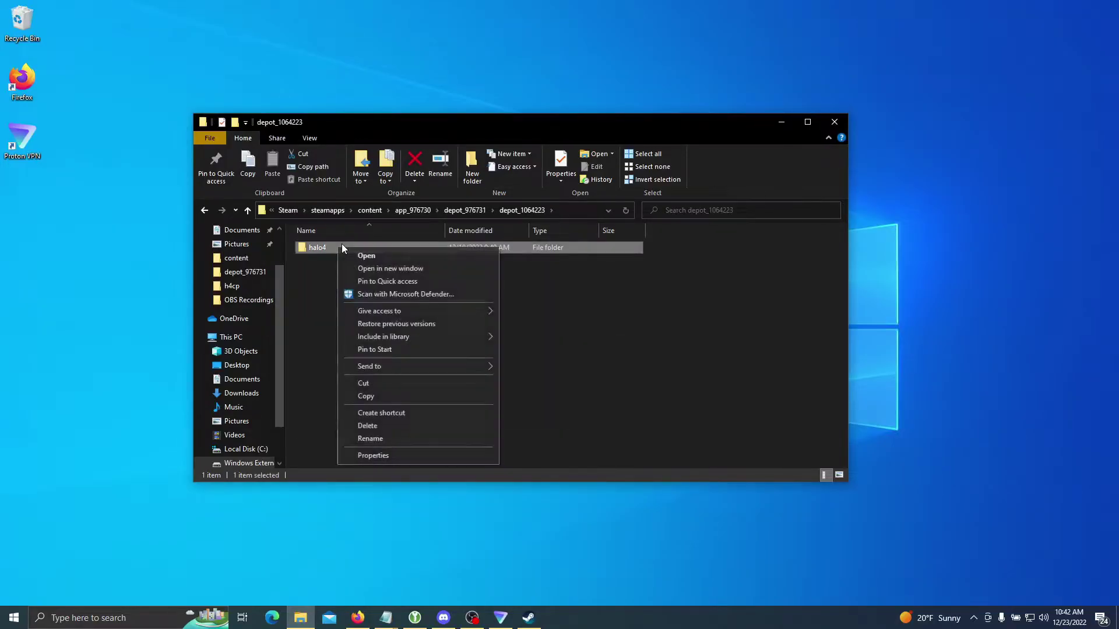
click(386, 383)
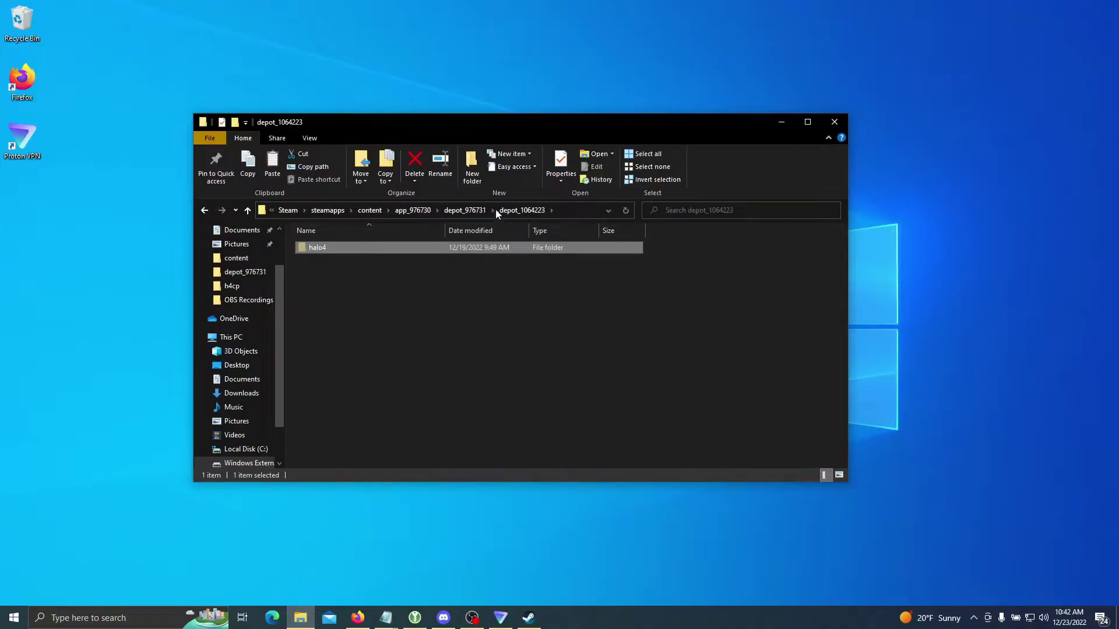
click(465, 209)
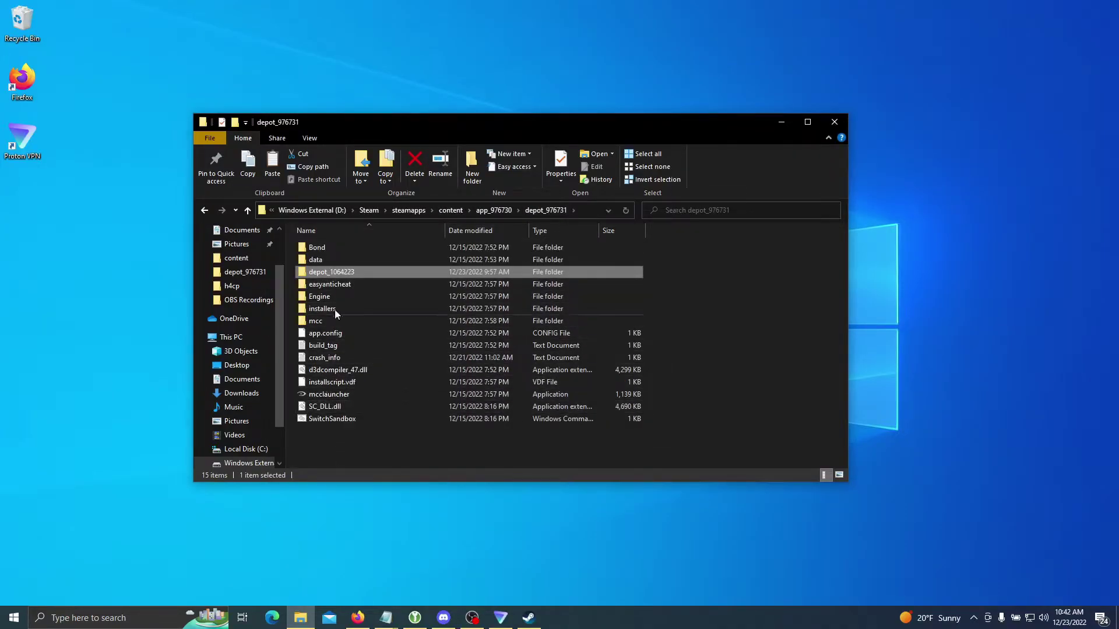
right_click(753, 319)
click(784, 397)
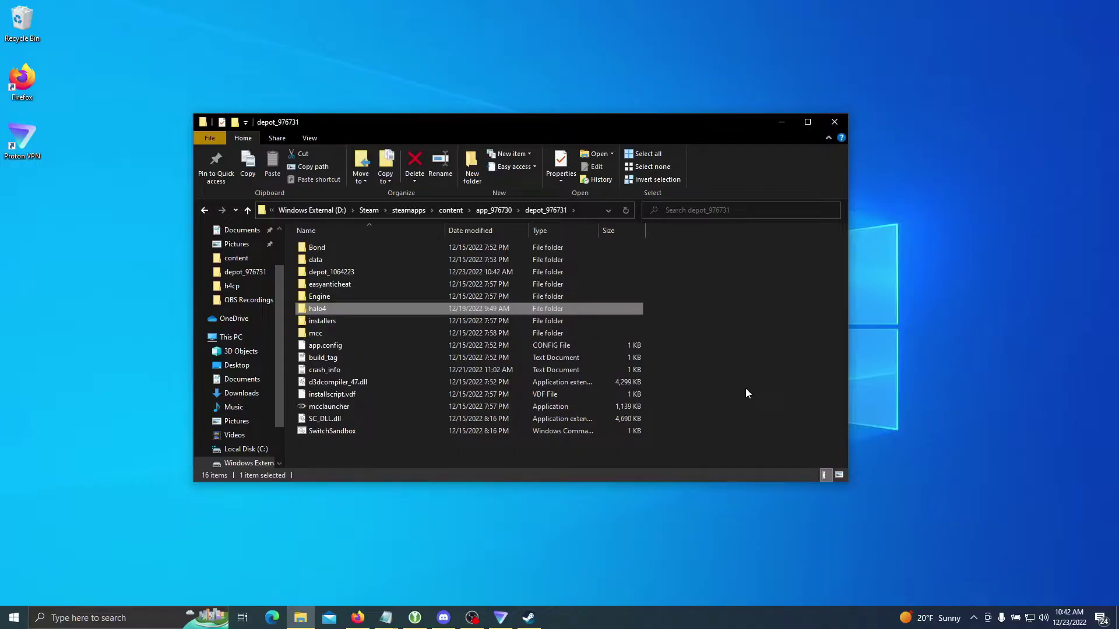
double_click(568, 309)
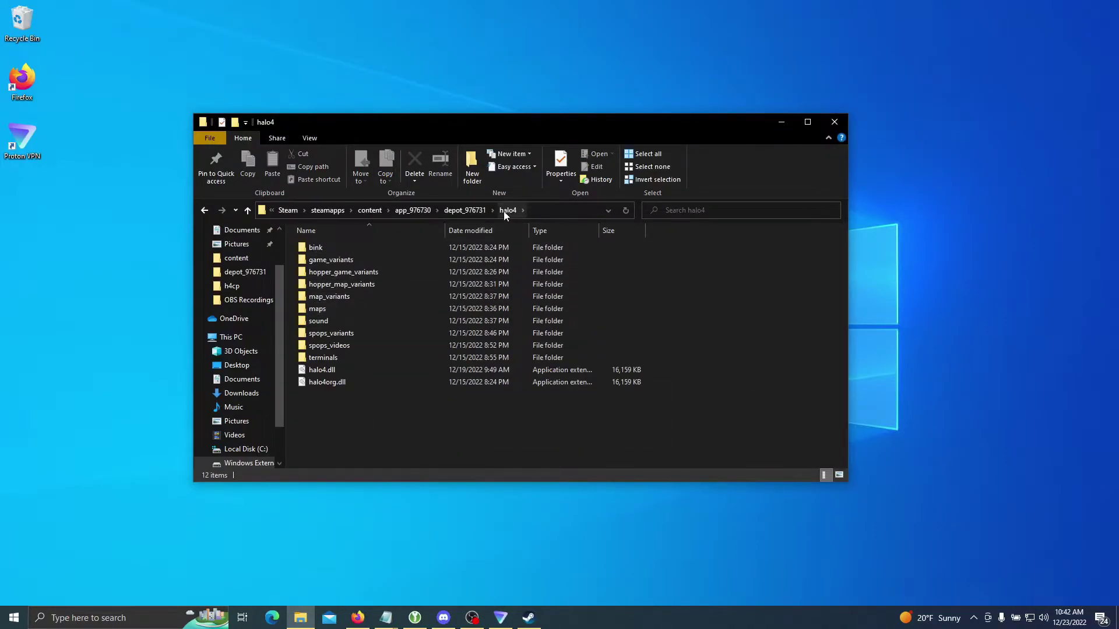
click(475, 211)
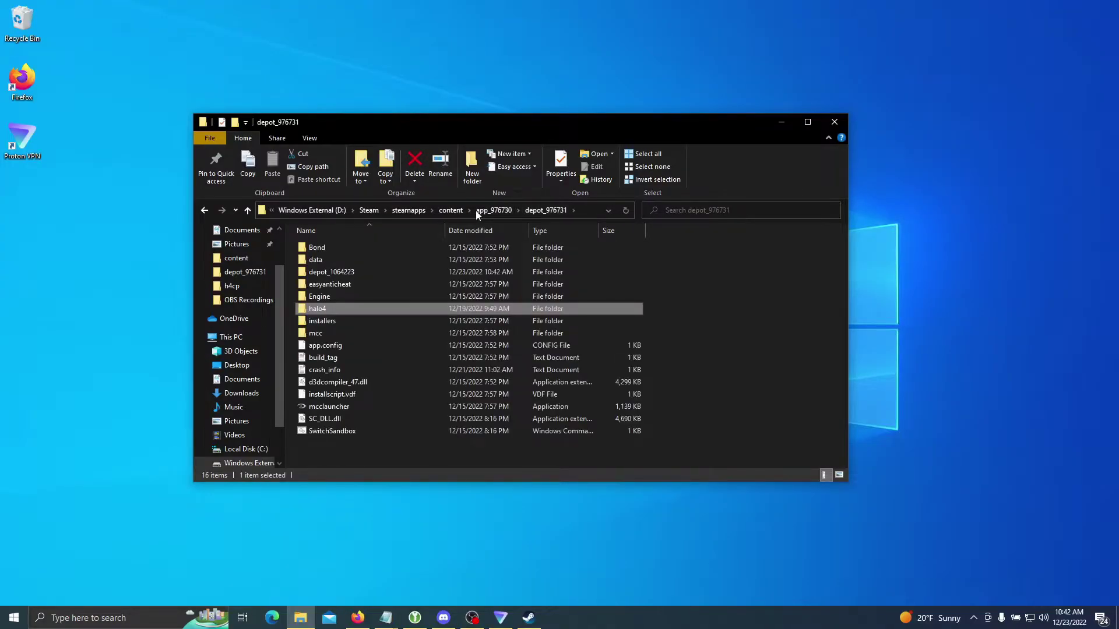
Step: Move the steam_appid text file from the content folder into app_976730\depot_976731
click(484, 211)
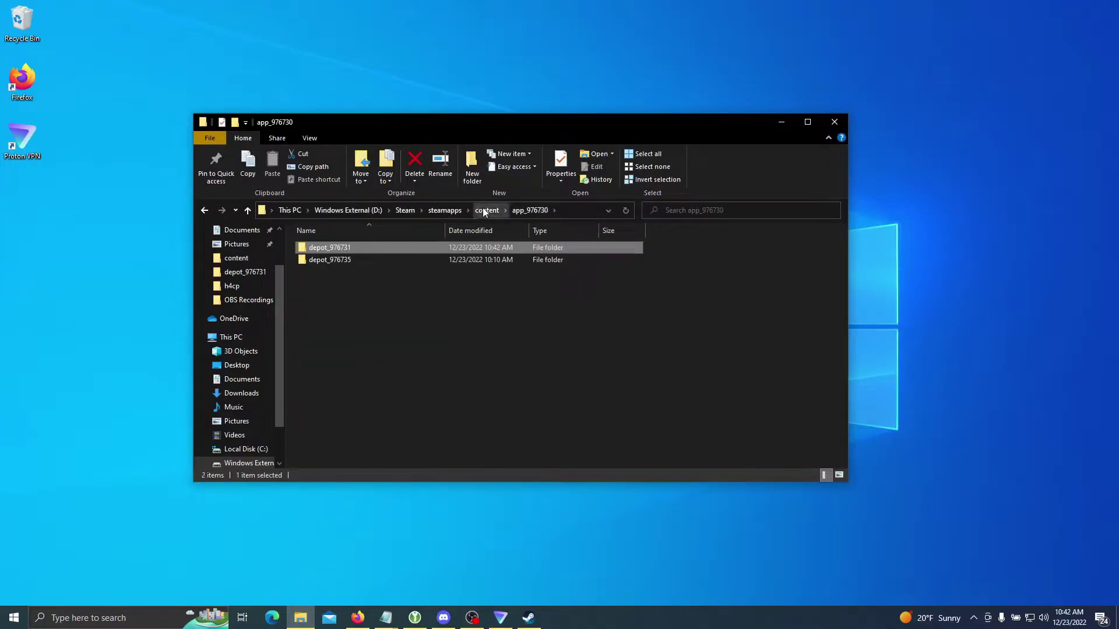
click(483, 211)
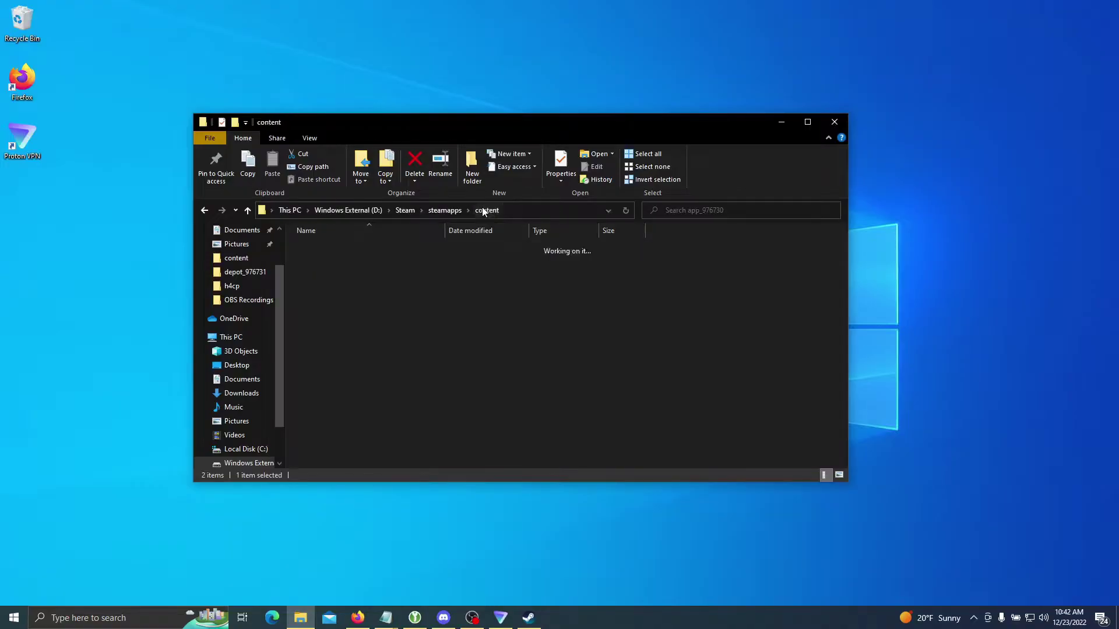
click(348, 272)
right_click(348, 273)
click(382, 403)
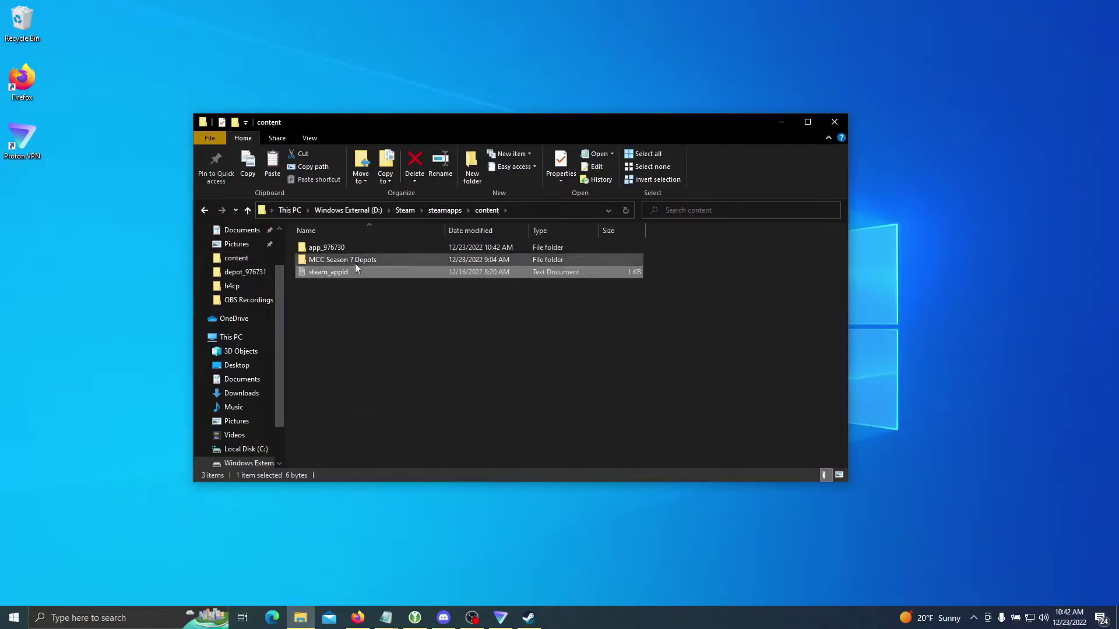
double_click(352, 247)
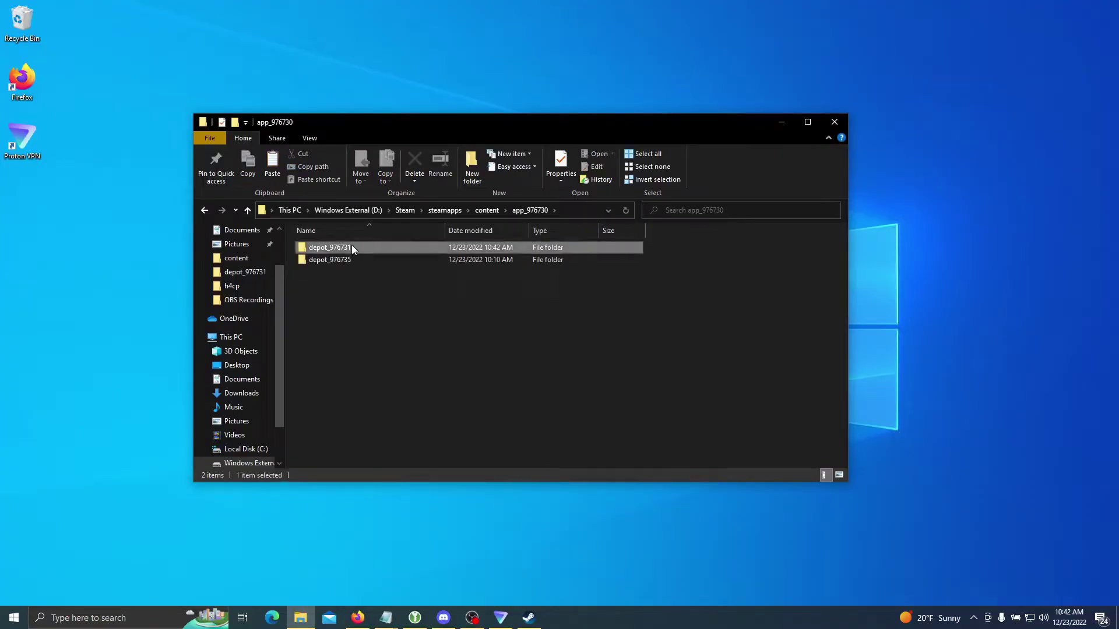
double_click(352, 247)
right_click(722, 359)
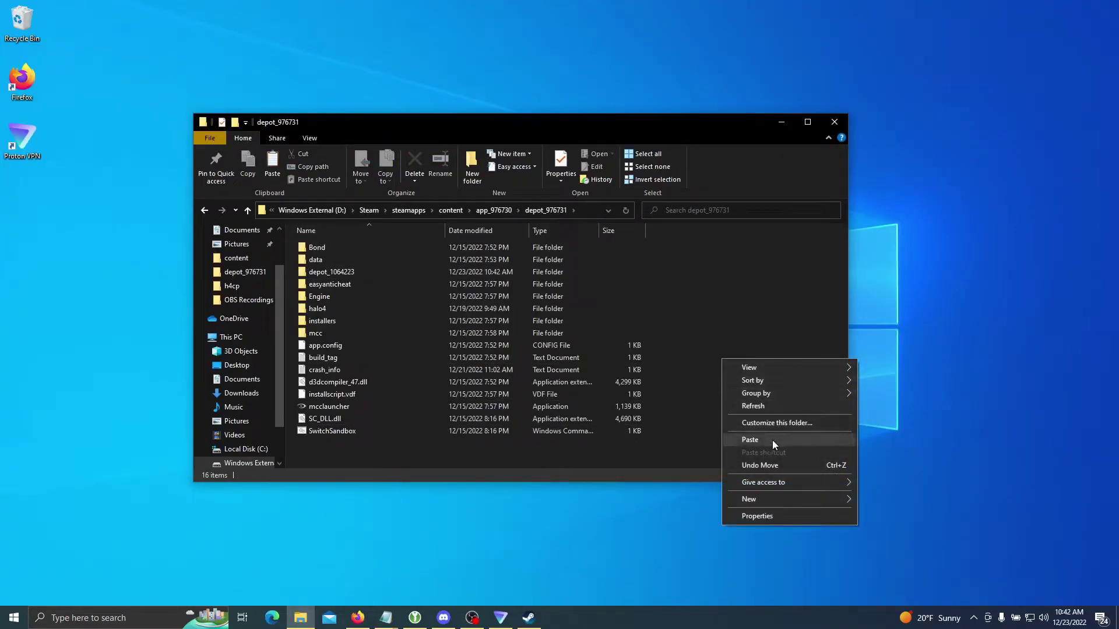
click(773, 440)
Step: Create a new text document named steam_appid2 in the depot_976731 folder
right_click(710, 378)
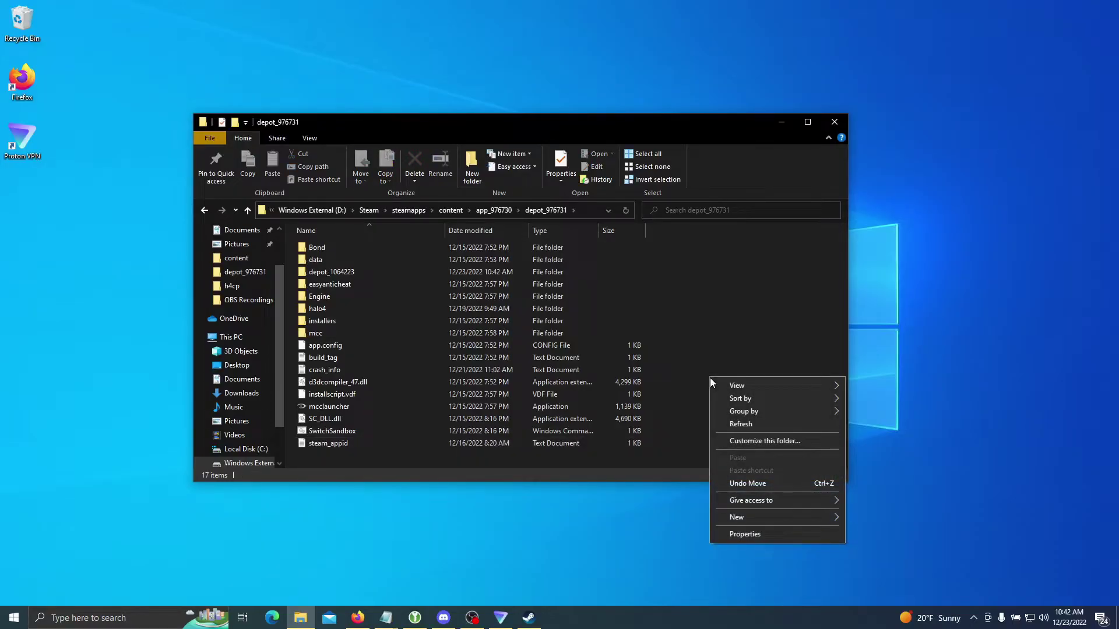
mouse_move(712, 380)
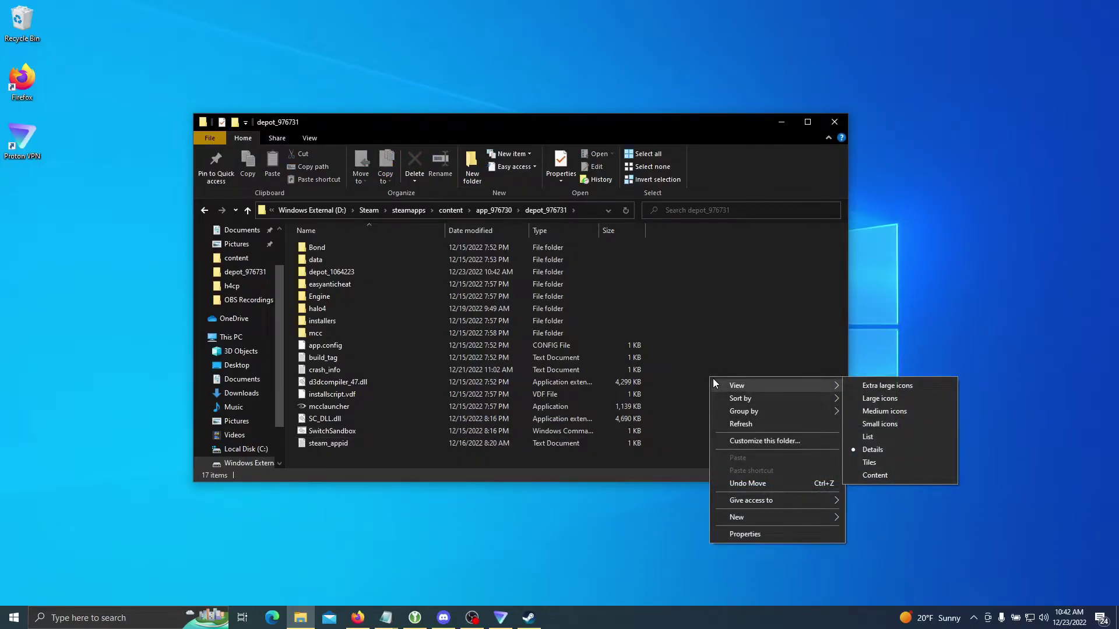
mouse_move(788, 519)
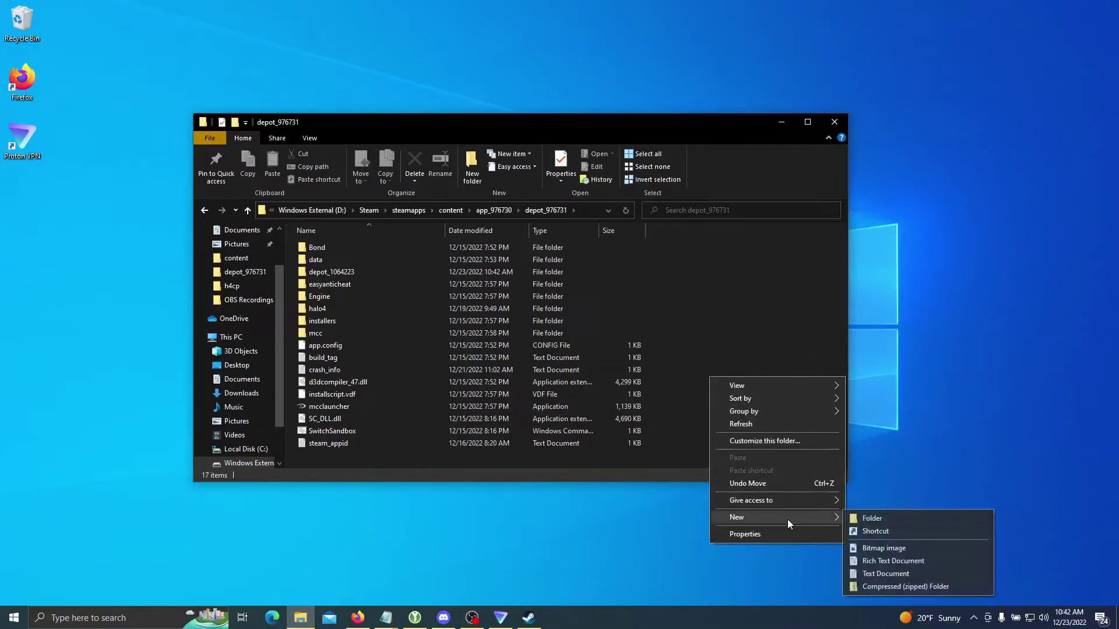
click(933, 573)
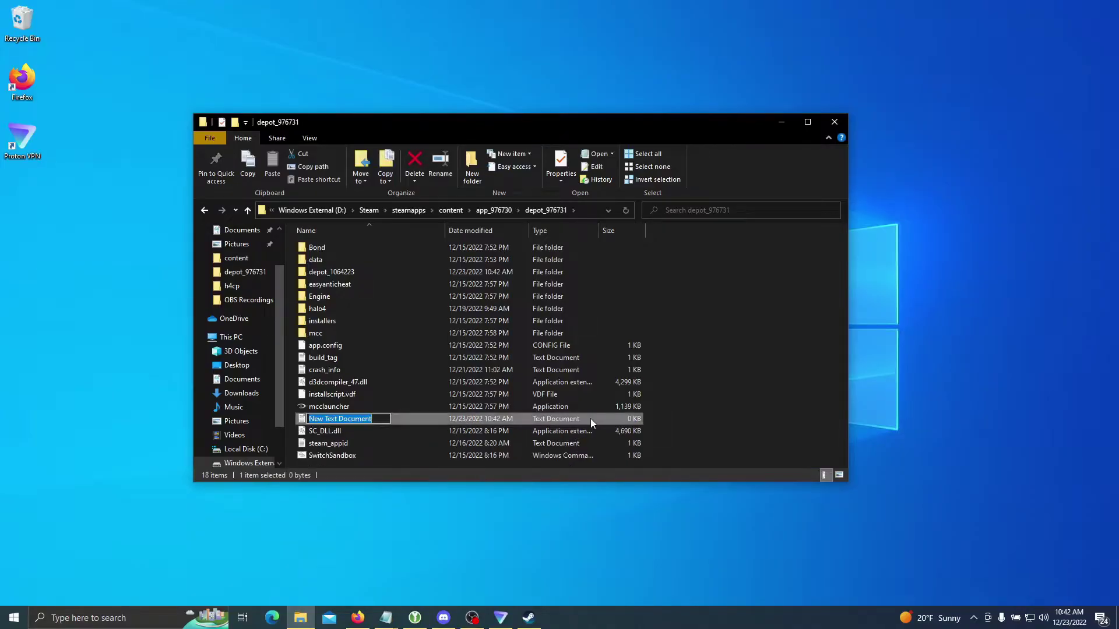
text(steam_appid)
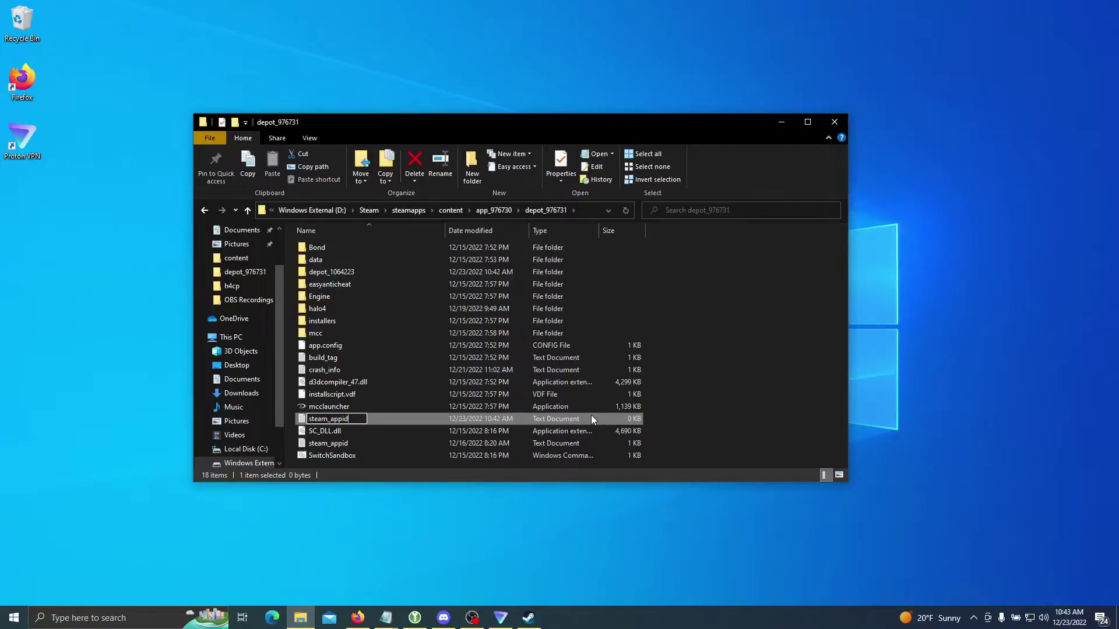
text(2)
key(Return)
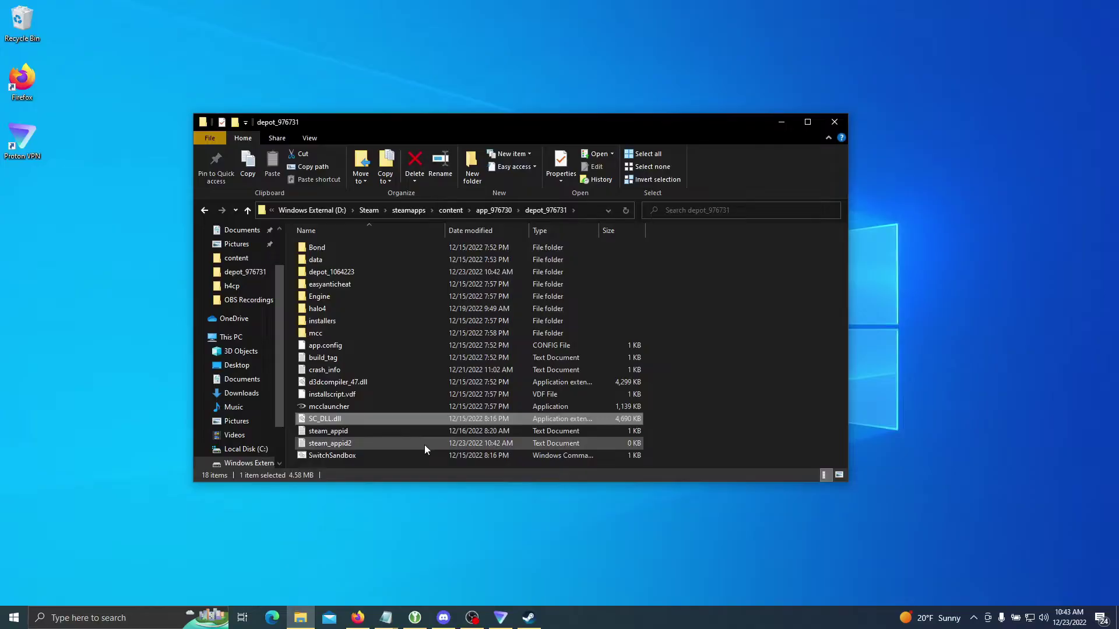
Step: Enter 976730 as the text of steam_appid2 in Notepad and close the file without saving
double_click(426, 442)
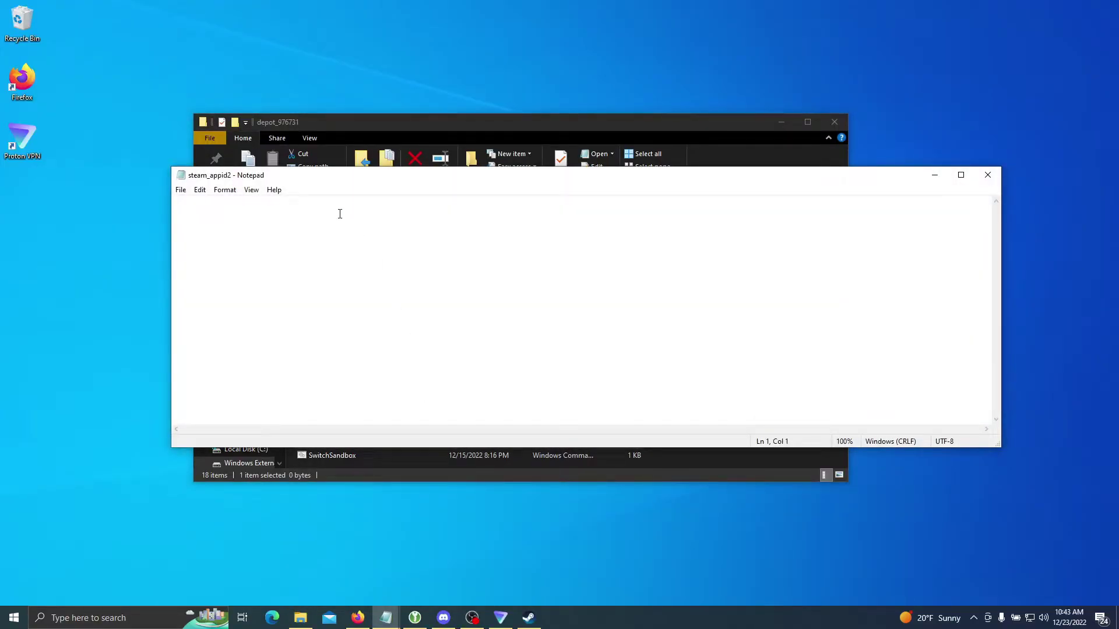
text(976730)
click(199, 190)
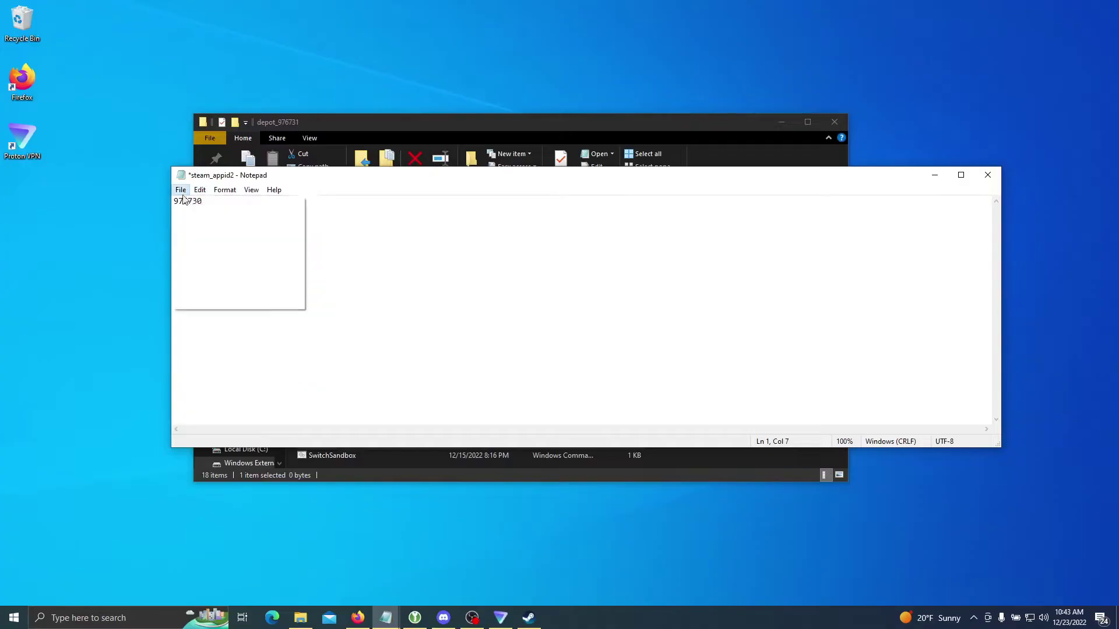
click(991, 174)
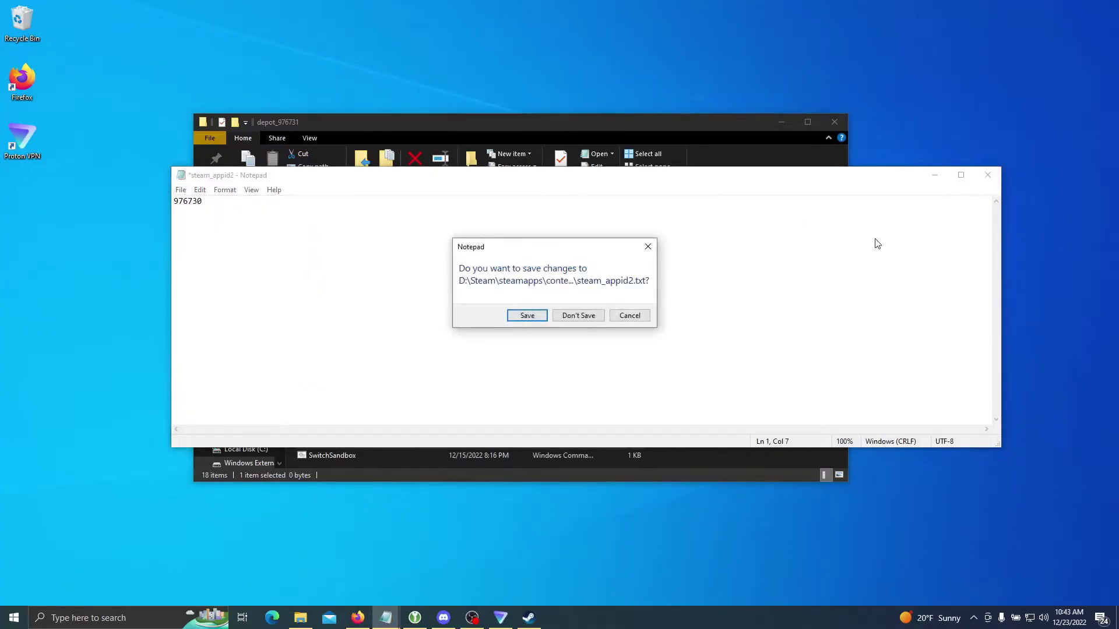
click(589, 316)
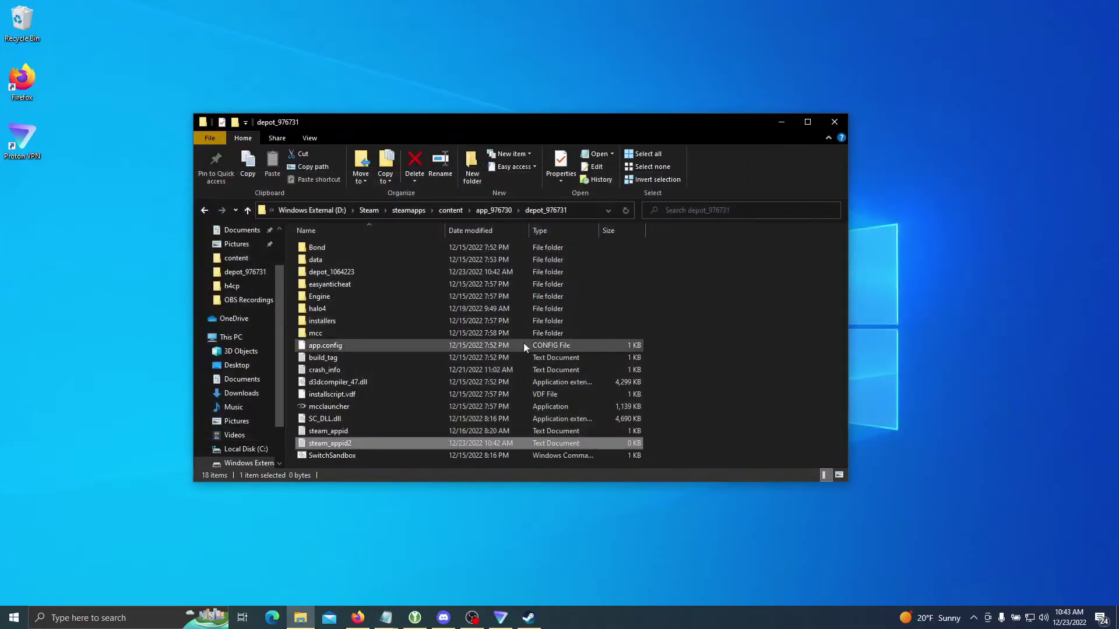
Step: View the text inside the steam_appid file, close it and delete the duplicate steam_appid2 file
double_click(361, 432)
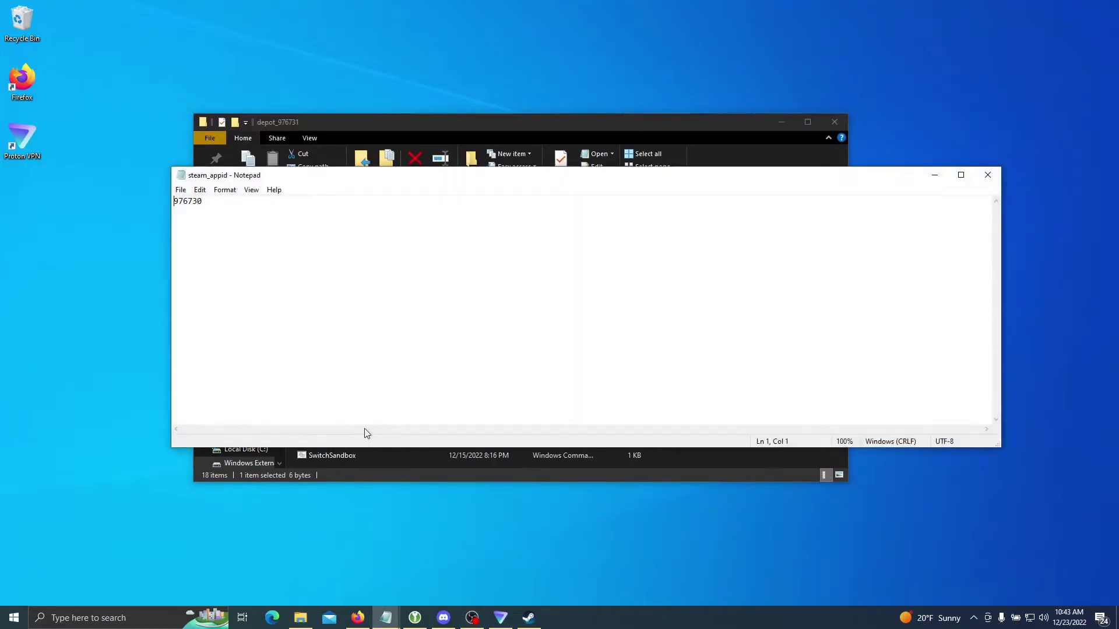
click(988, 175)
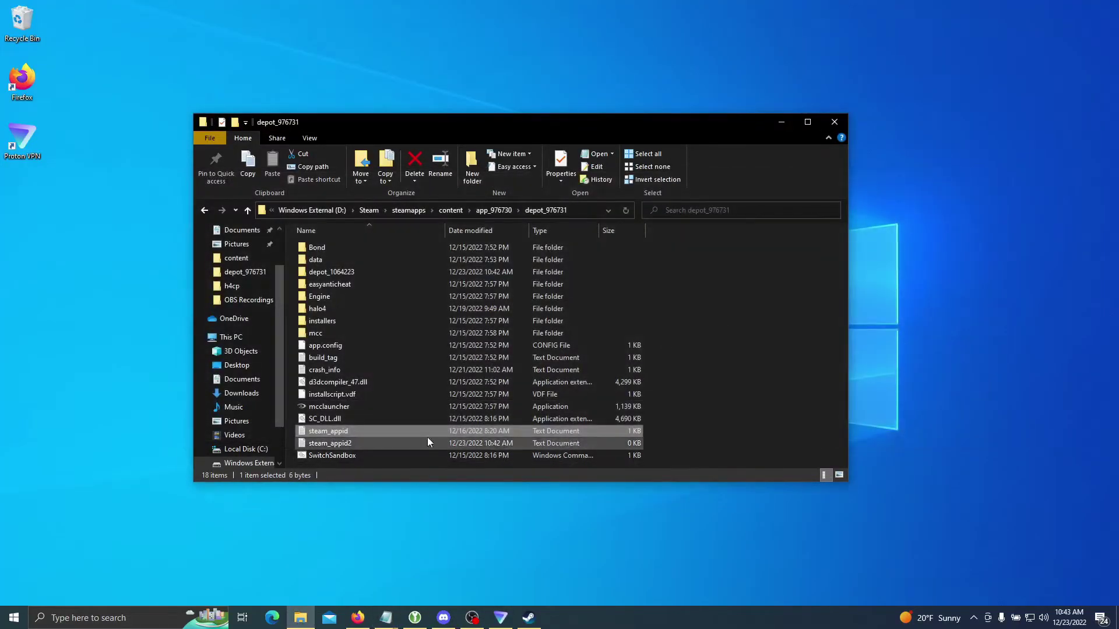
click(424, 439)
right_click(423, 437)
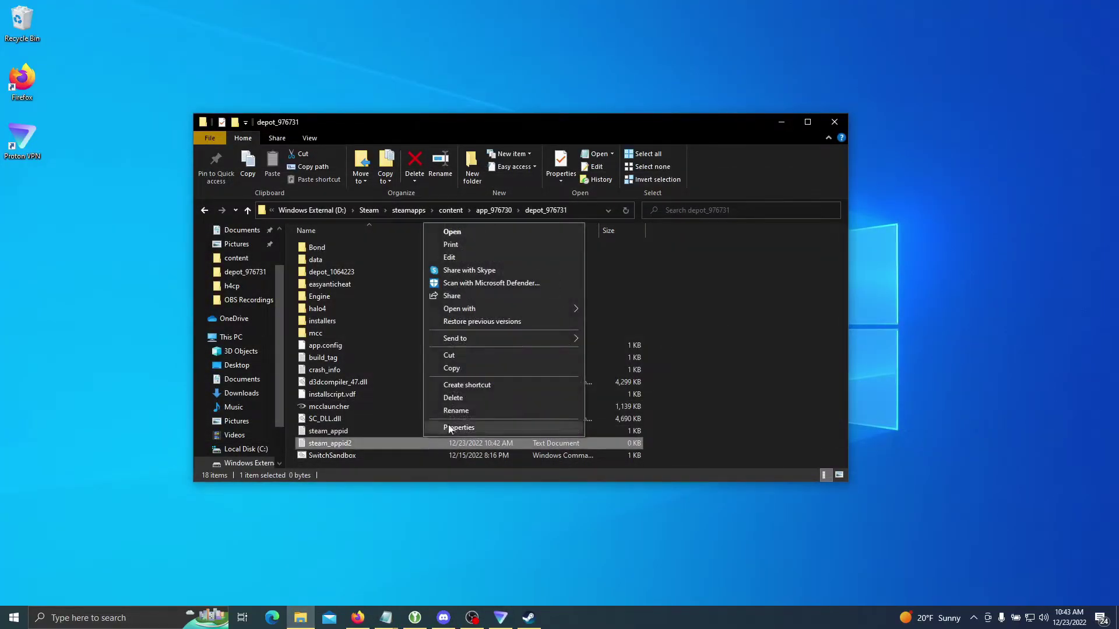
click(471, 392)
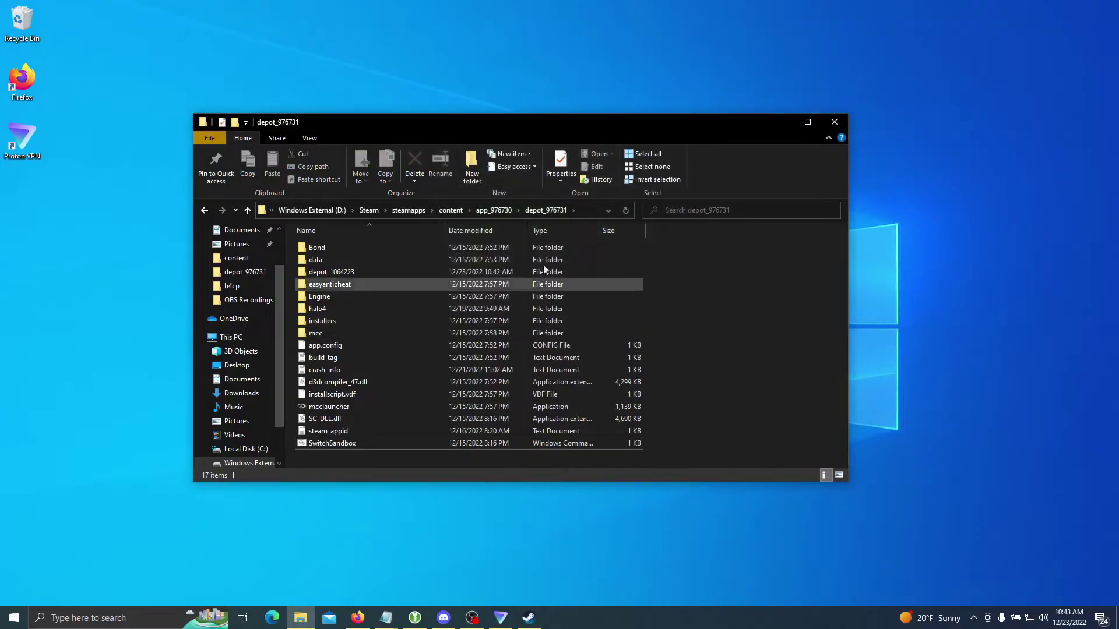
Step: Look over the folders in content, including MCC Season 7 Depots, and return to depot_976731 inside app_976730
click(449, 211)
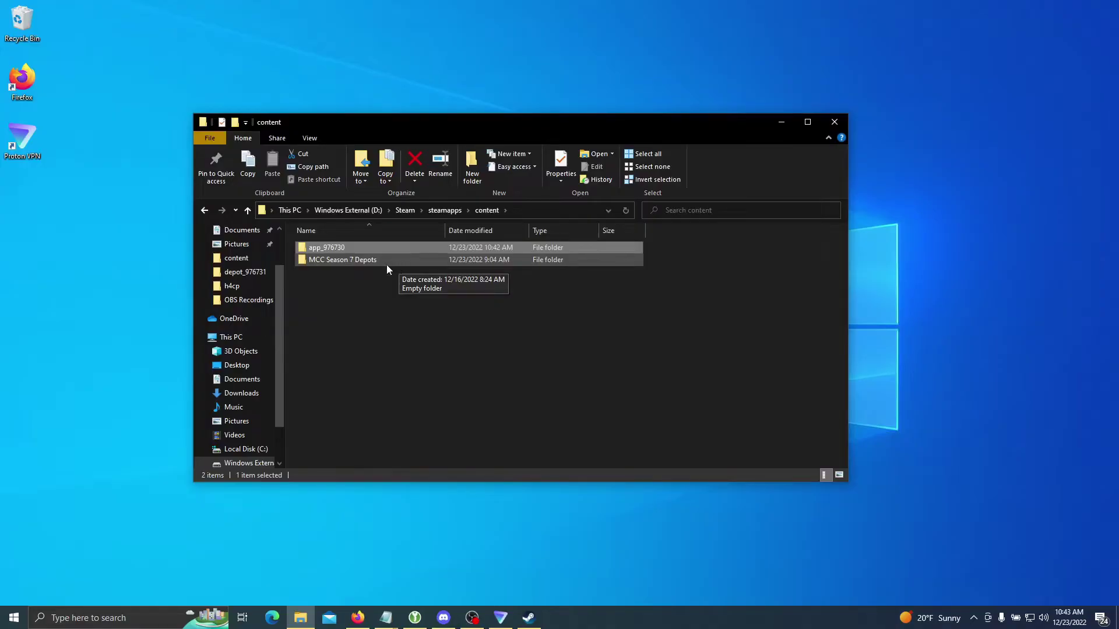
click(343, 261)
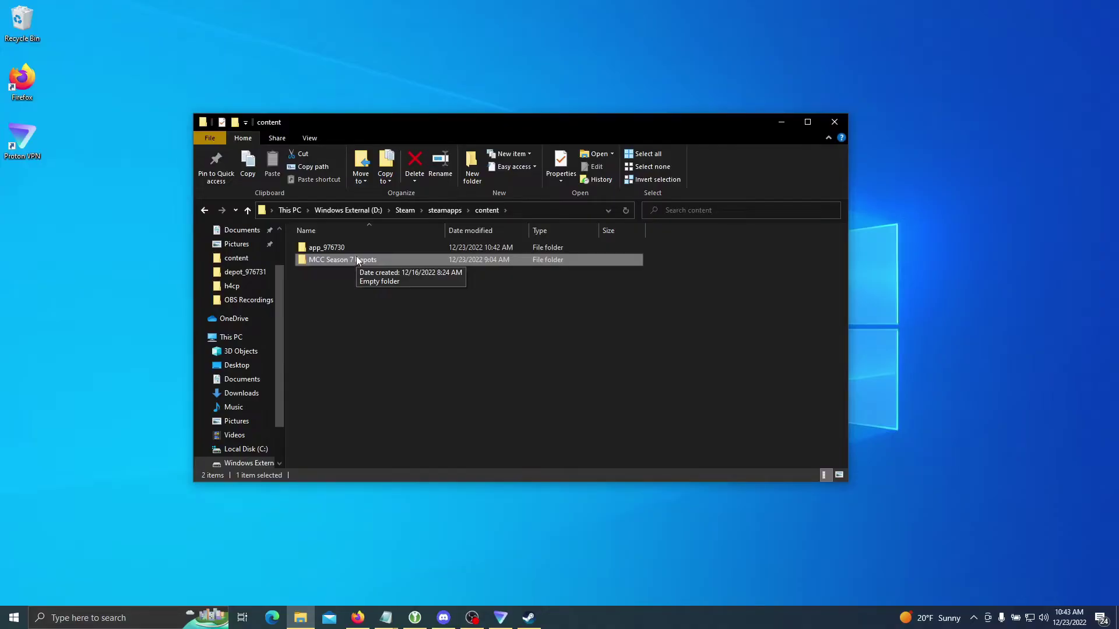
double_click(354, 248)
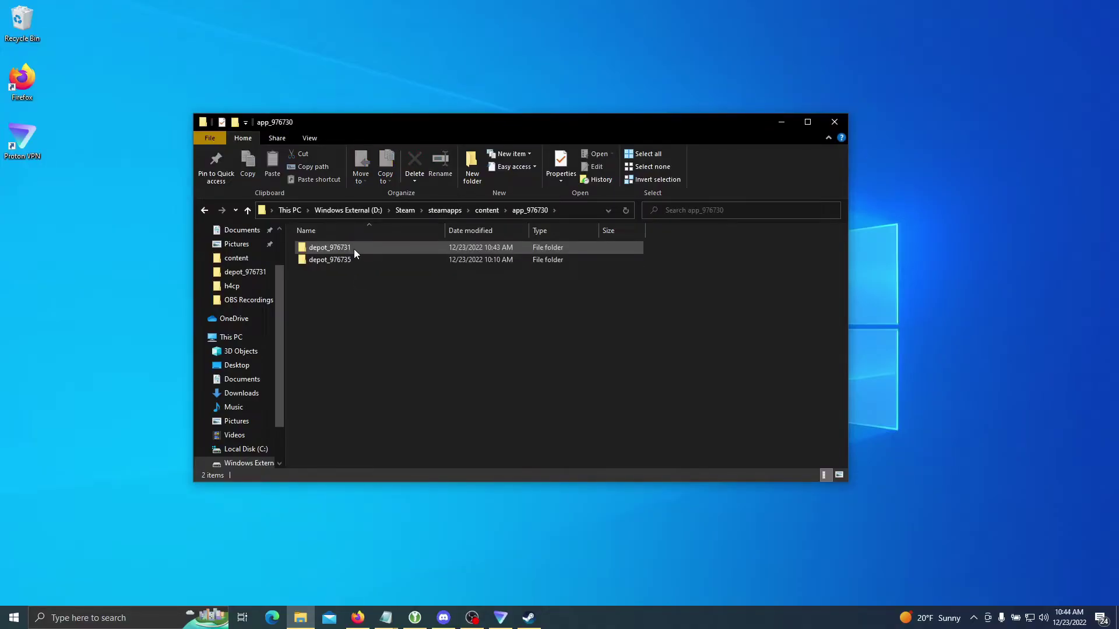
double_click(354, 249)
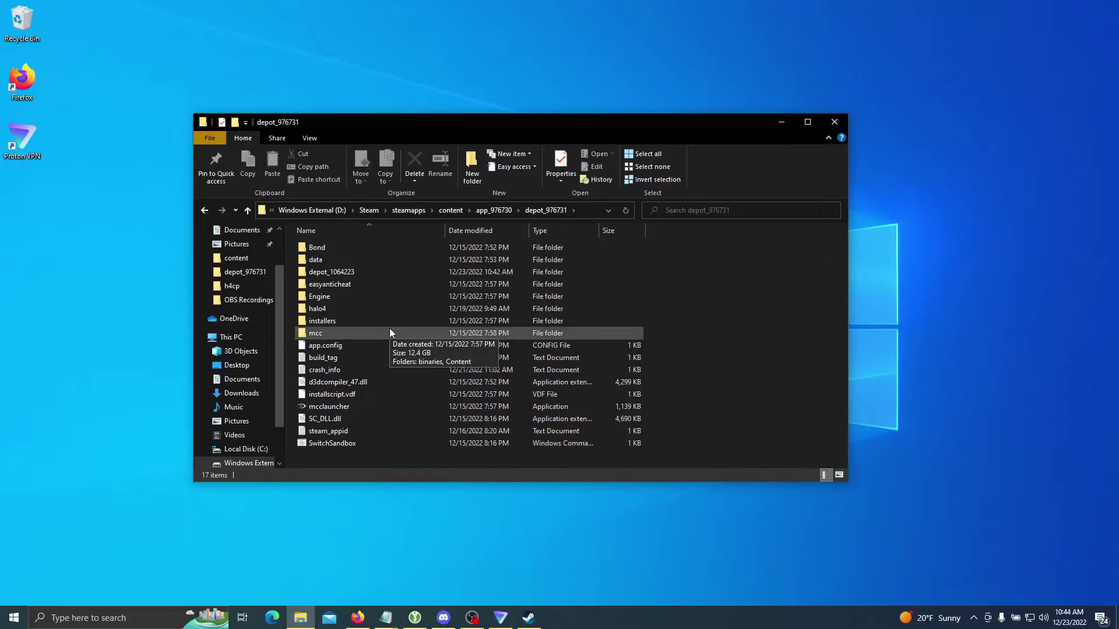
Step: Launch MCC-Win64-Shipping from mcc\binaries\win64 inside depot_976731 and restore the game's default server regions
double_click(390, 331)
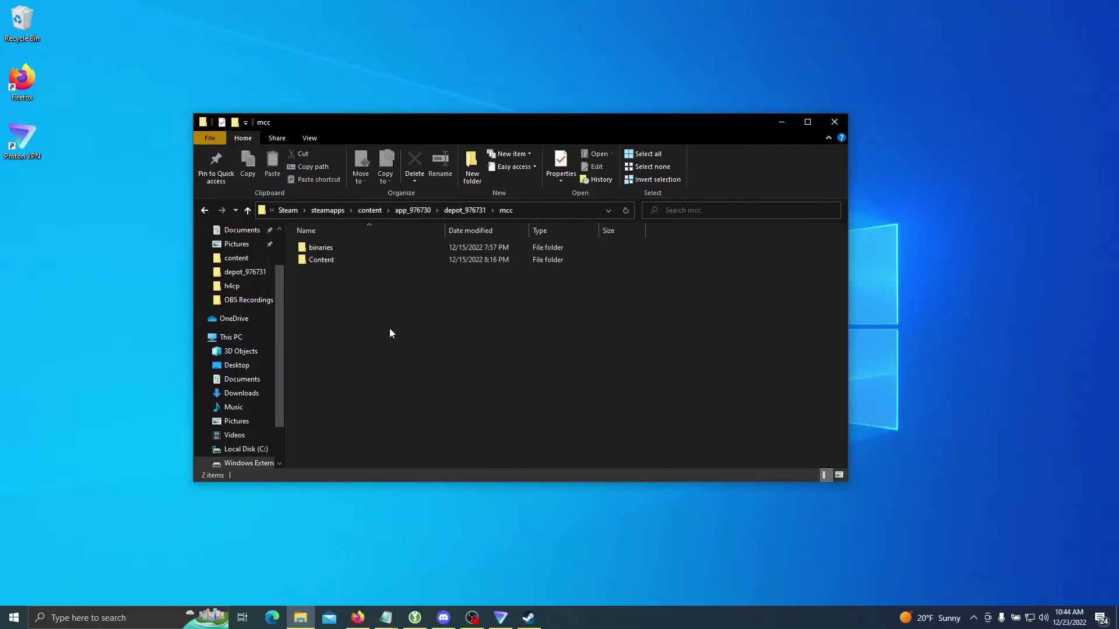
click(473, 212)
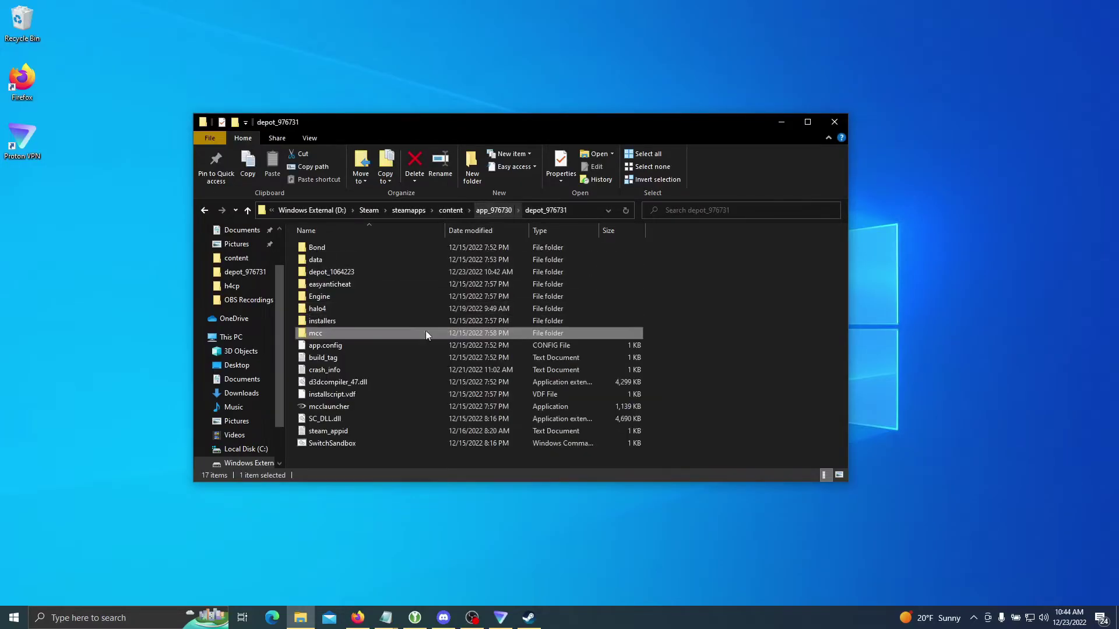
double_click(335, 332)
double_click(338, 249)
double_click(338, 249)
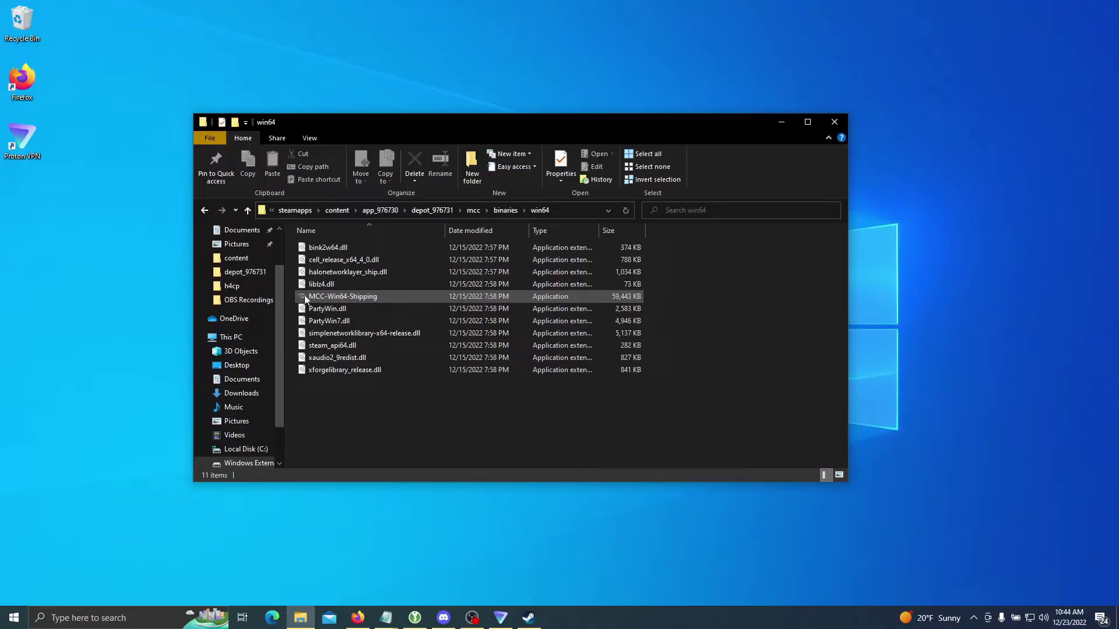
double_click(373, 296)
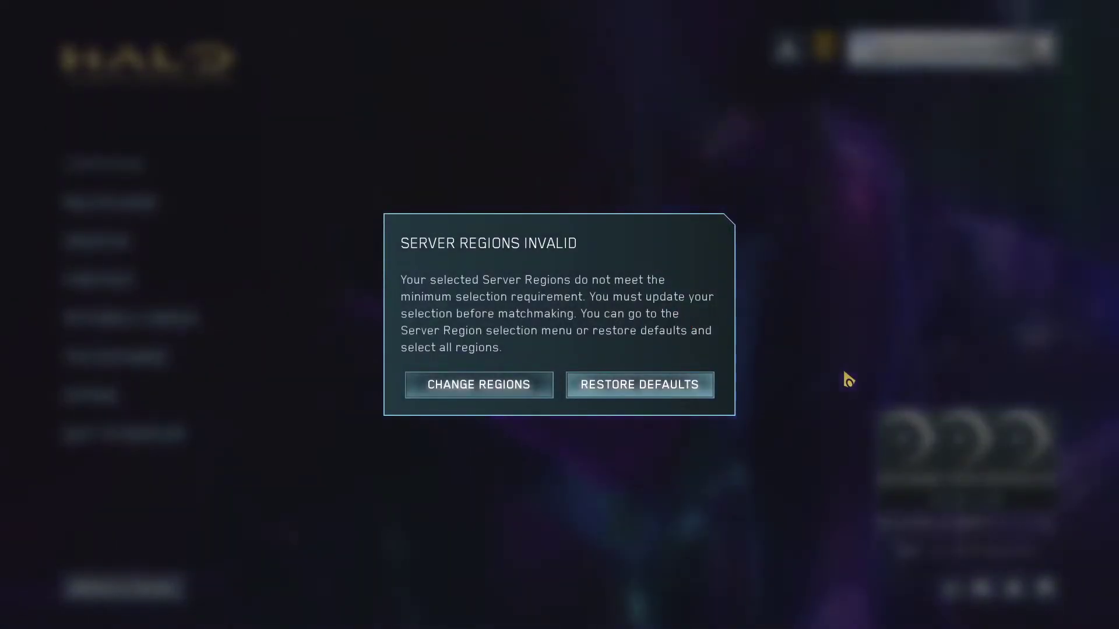
click(686, 386)
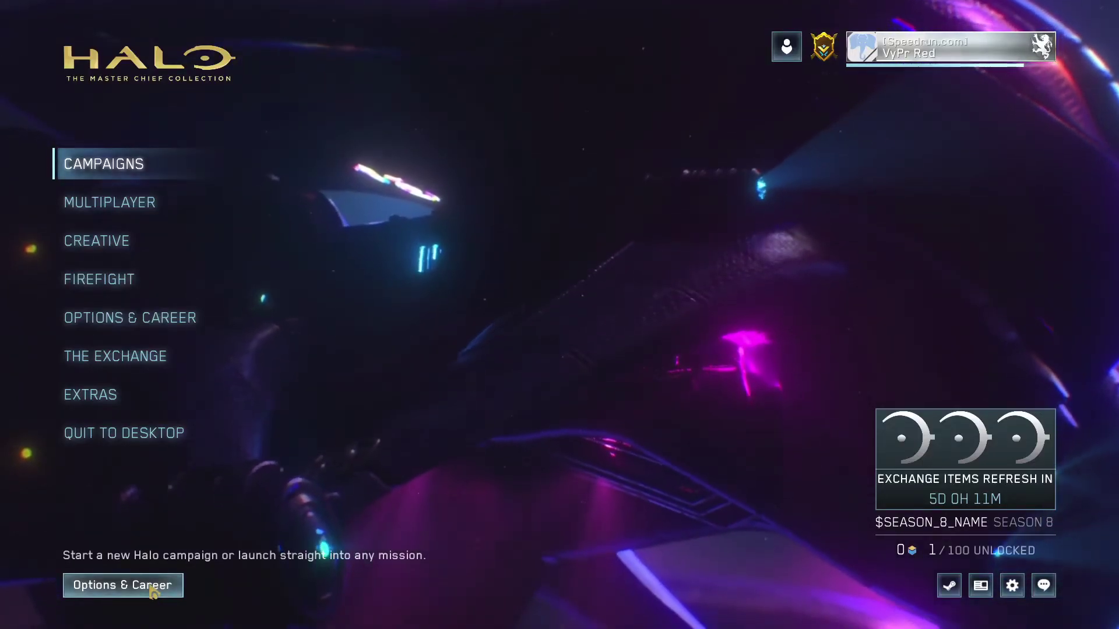
Step: Examine the Season 8 and Season 7 reward tiers in Options & Career and return to the main menu
click(123, 585)
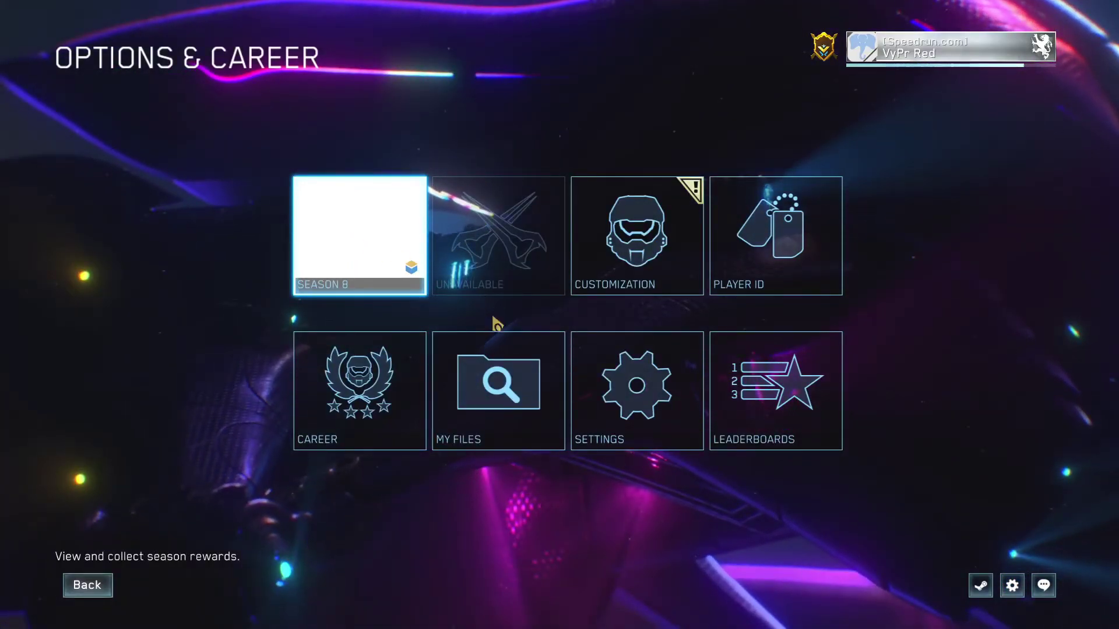
key(Return)
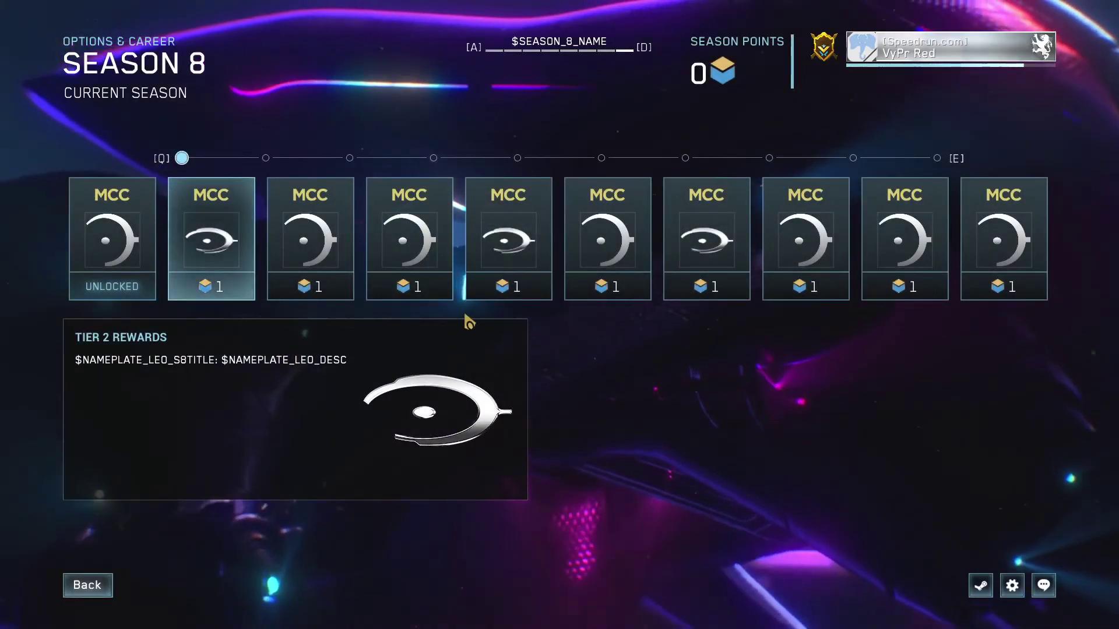
key(a)
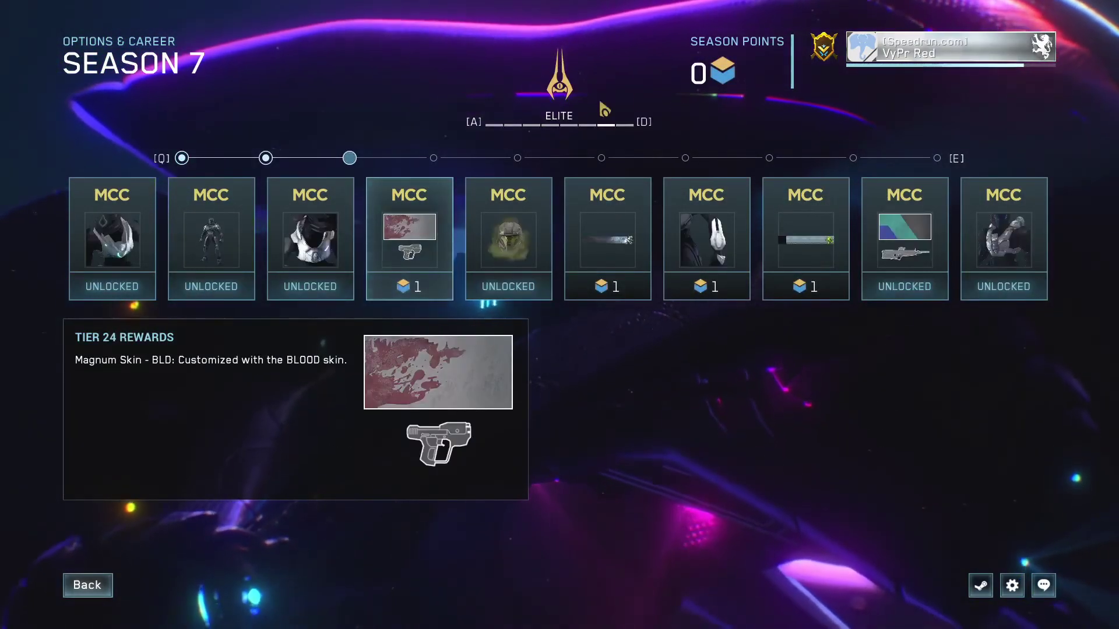
key(Right)
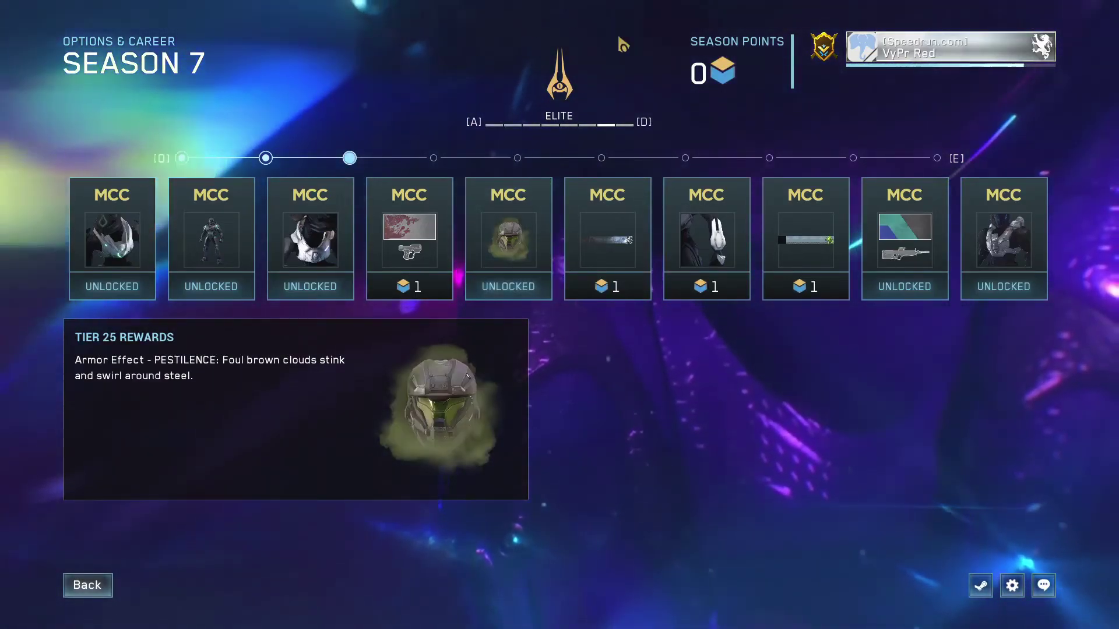
key(d)
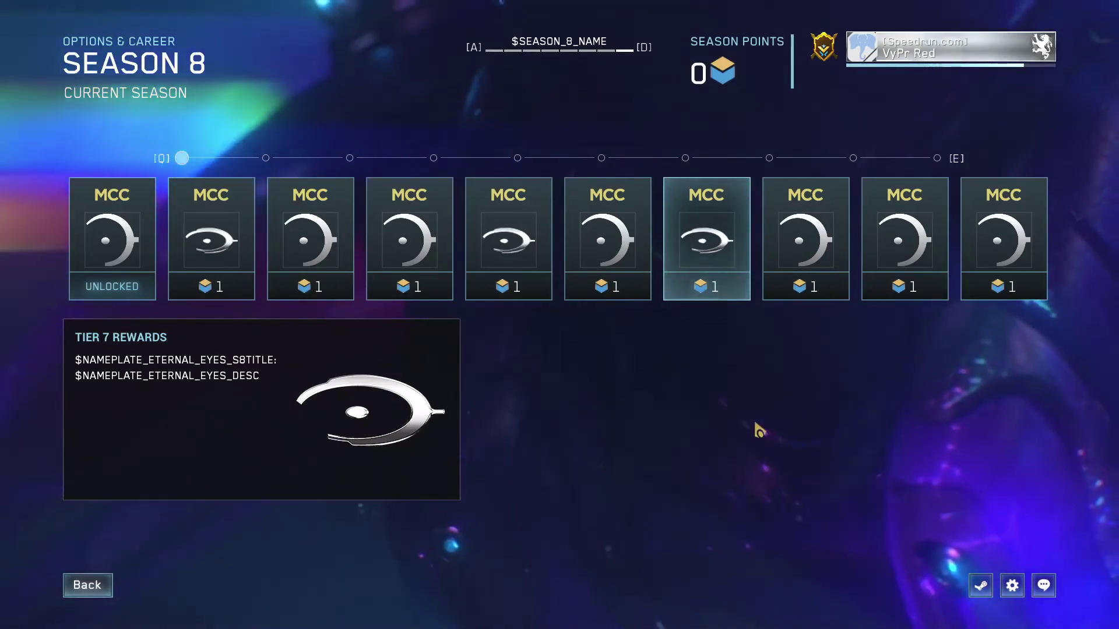
click(89, 586)
click(89, 586)
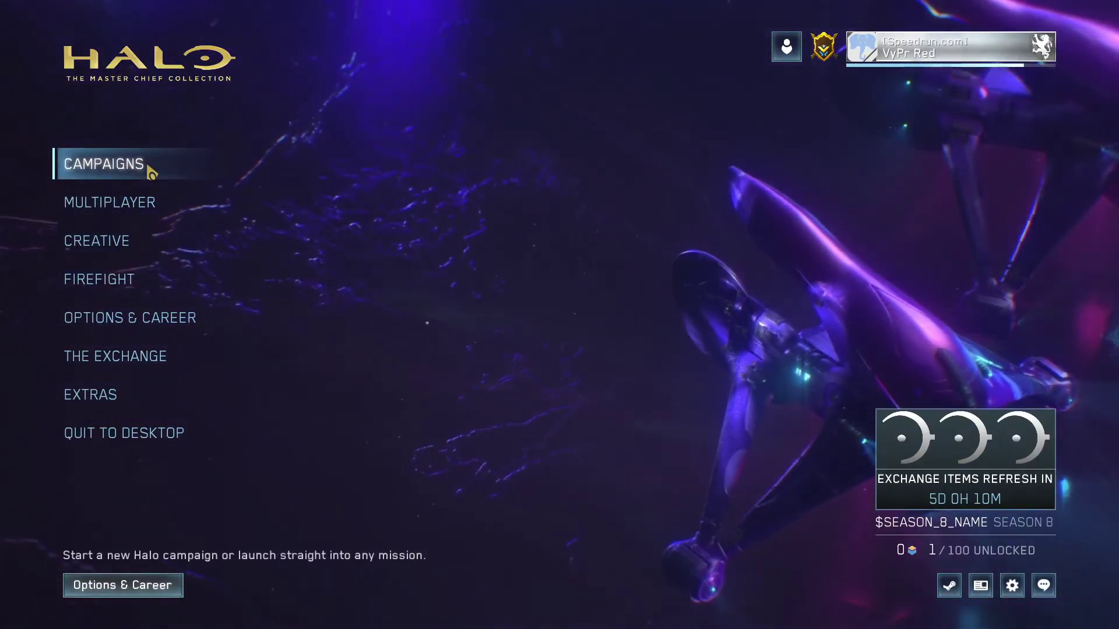
Step: Open the mission selection of the Halo 4 campaign
click(148, 172)
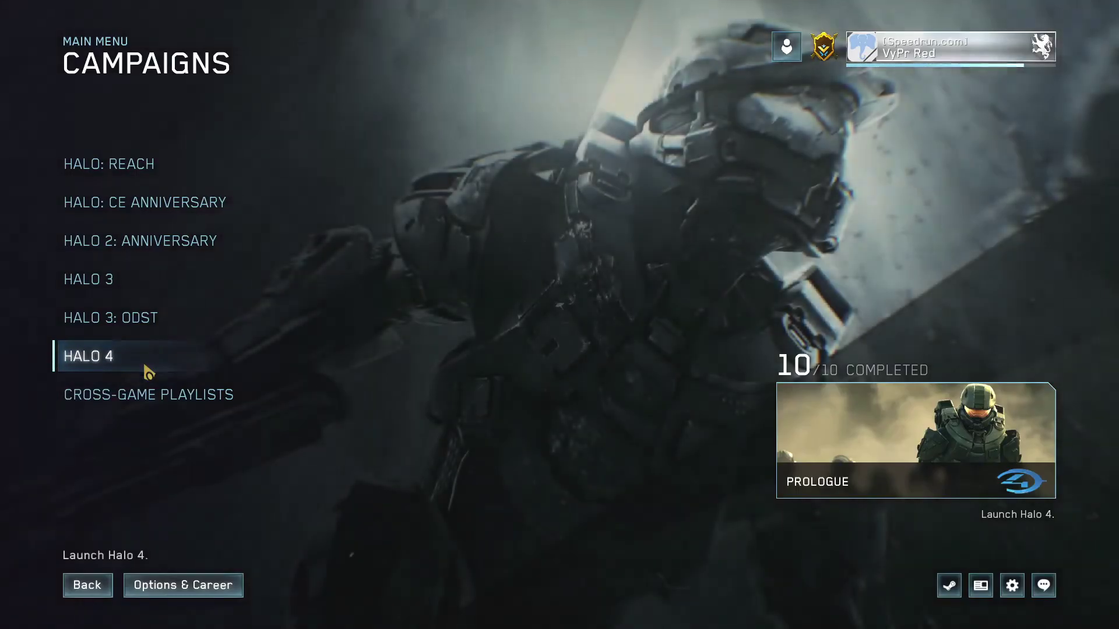
click(148, 369)
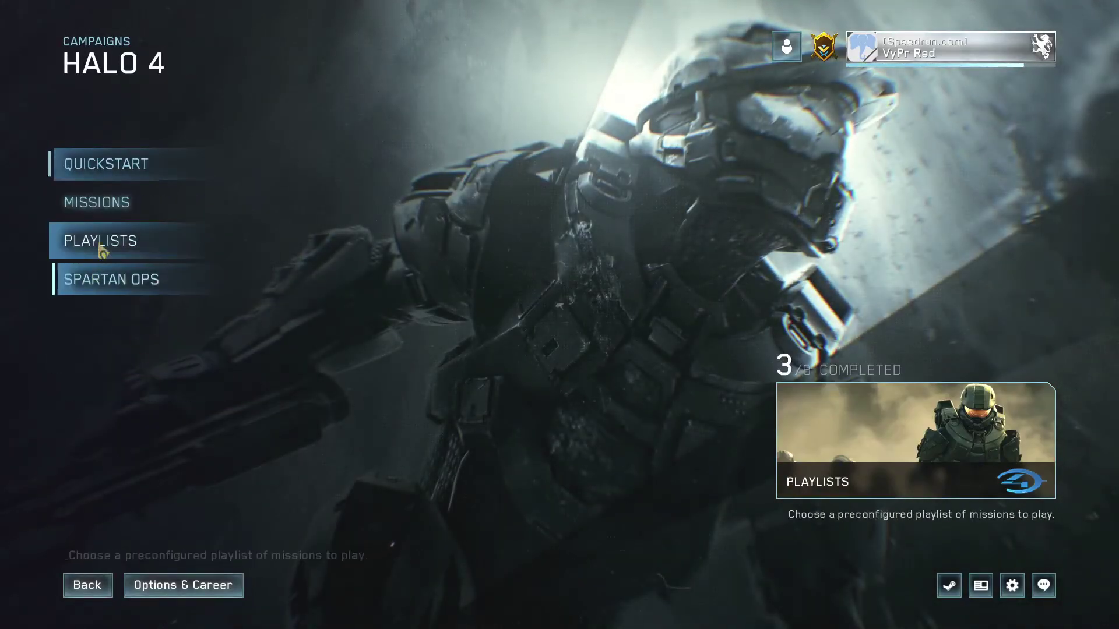
click(97, 203)
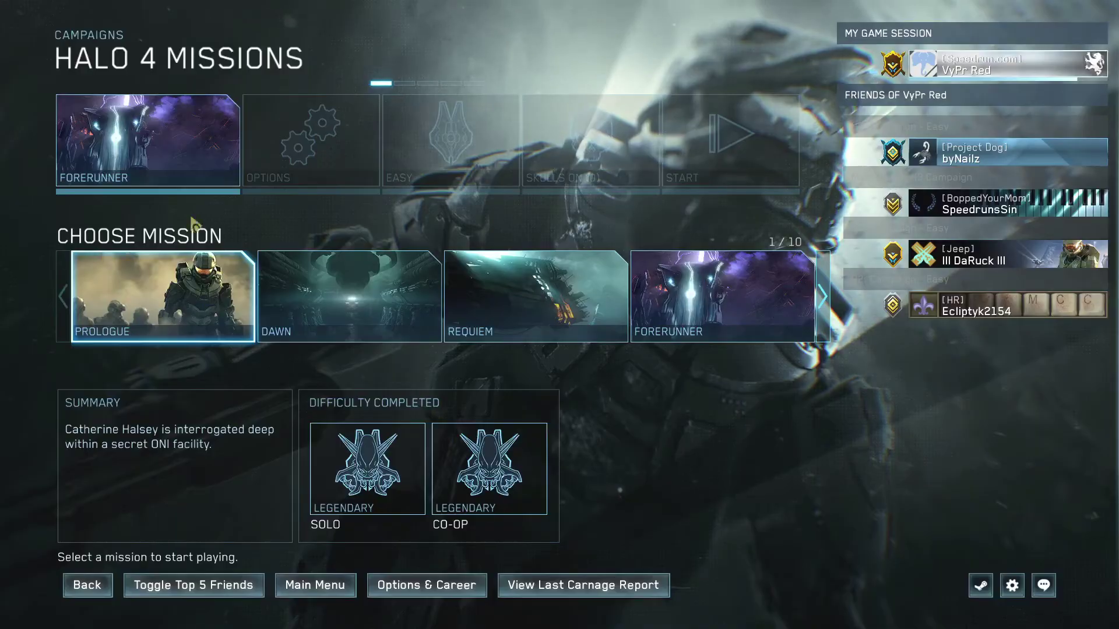
mouse_move(861, 257)
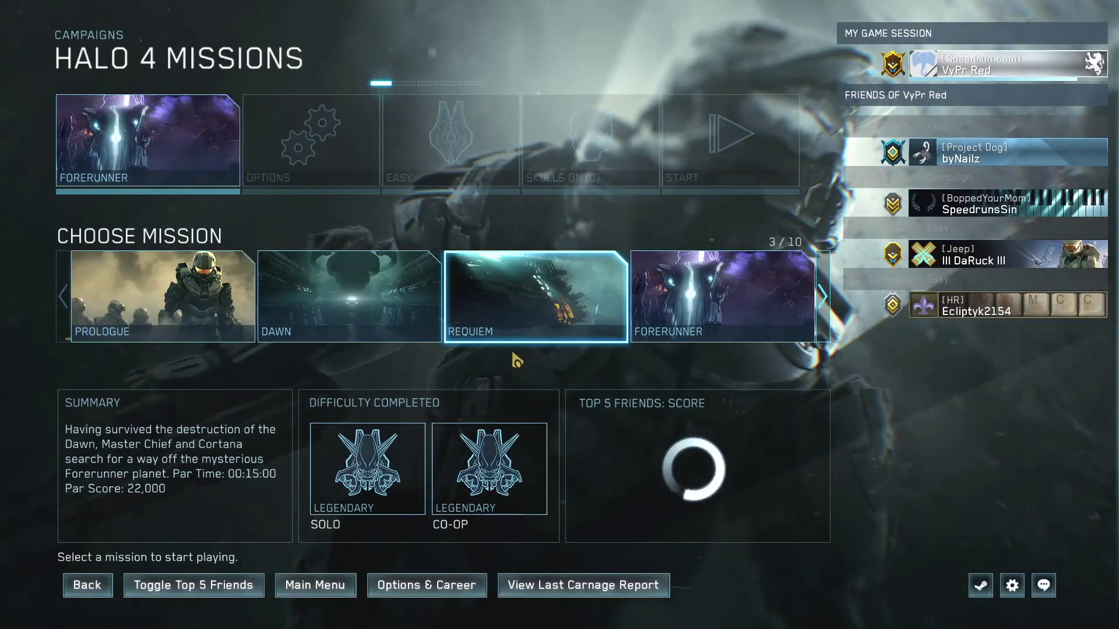